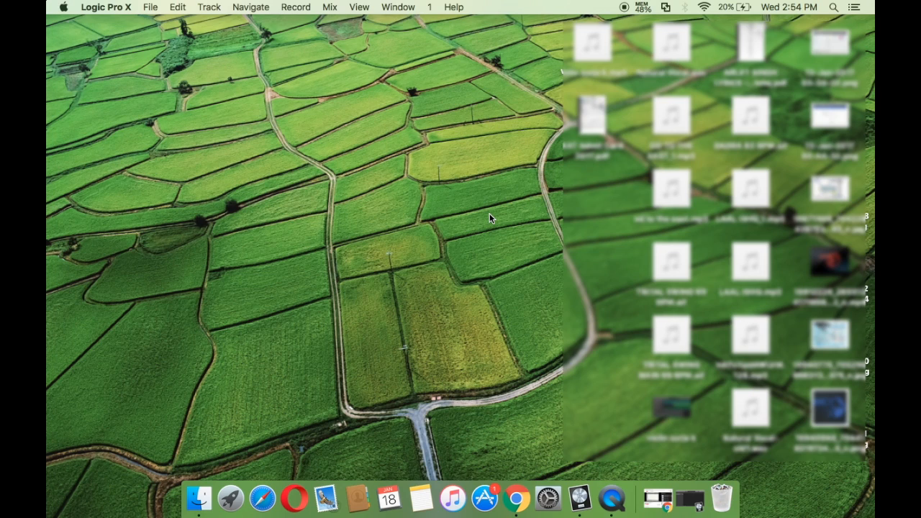
Launch AutoCAD 2016 from the Autodesk (Other) group of installed applications.
click(228, 494)
scroll(665, 288, left, 3)
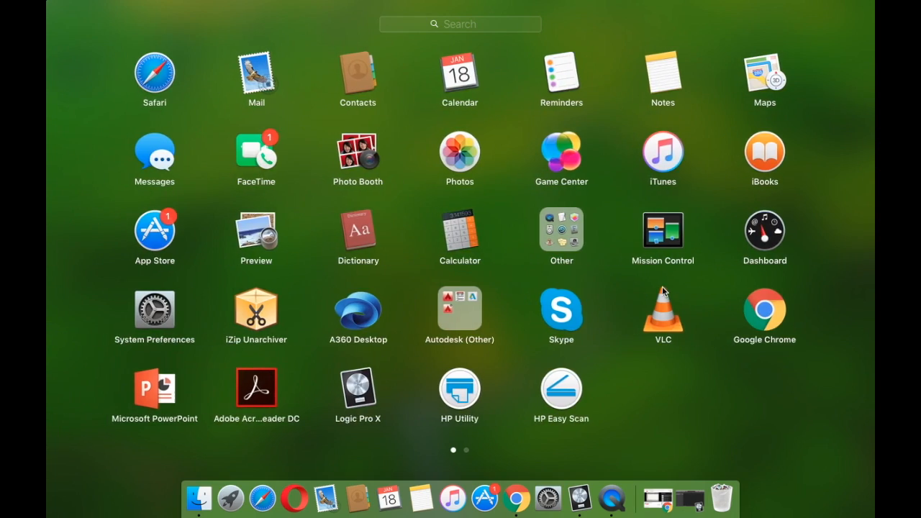
scroll(663, 290, right, 3)
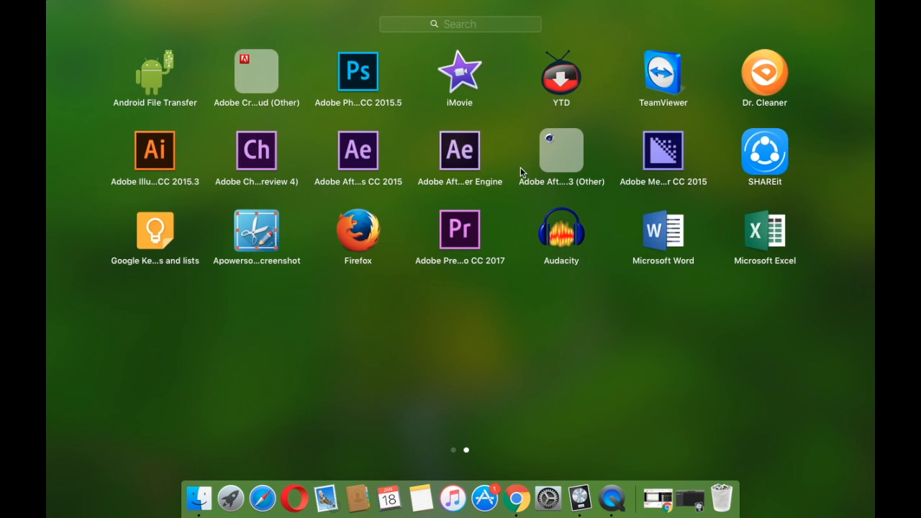
scroll(437, 195, left, 3)
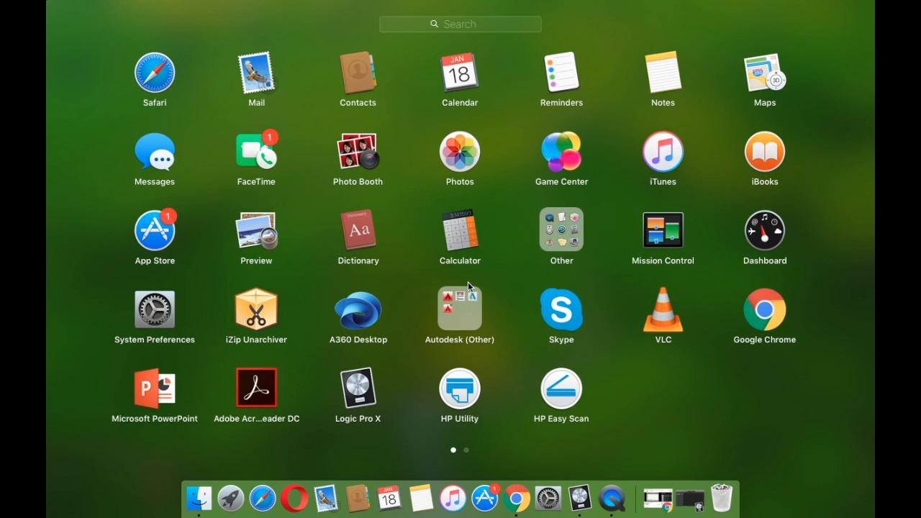
click(467, 310)
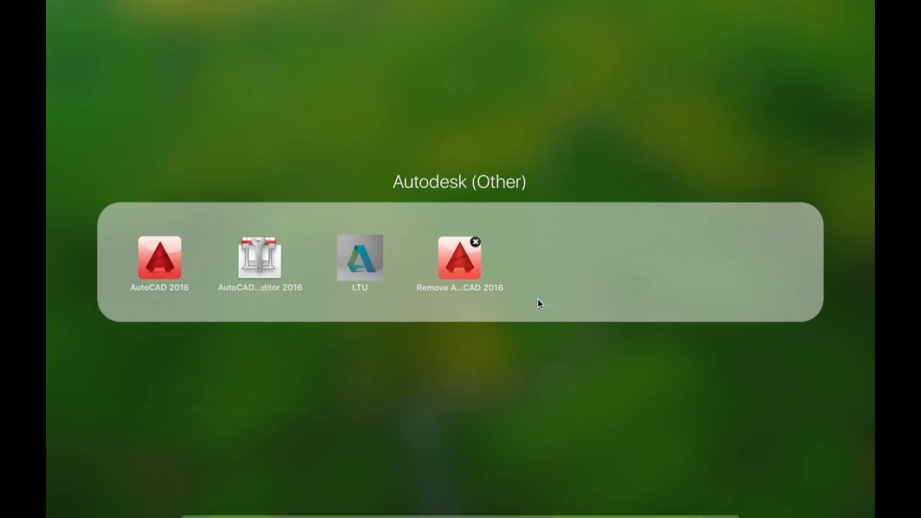
click(149, 257)
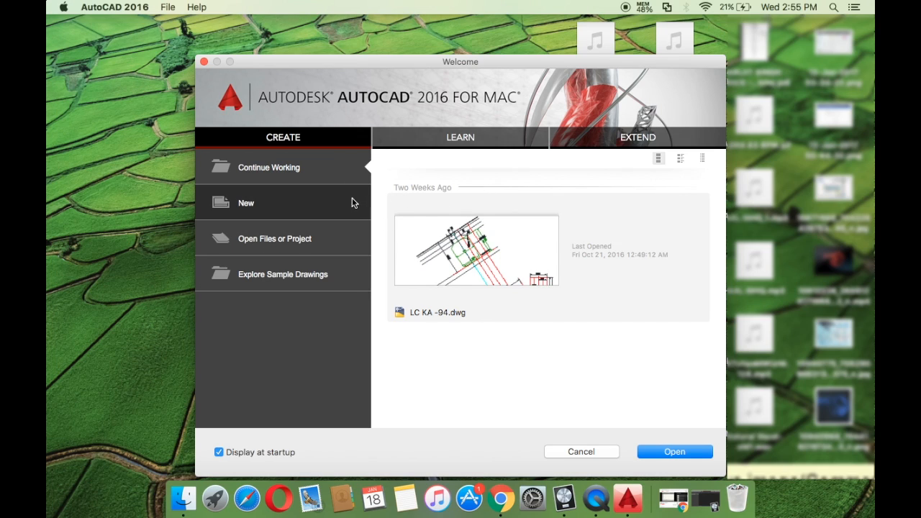
Create a new drawing from the acadISO -Named Plot Styles.dwt template.
click(321, 207)
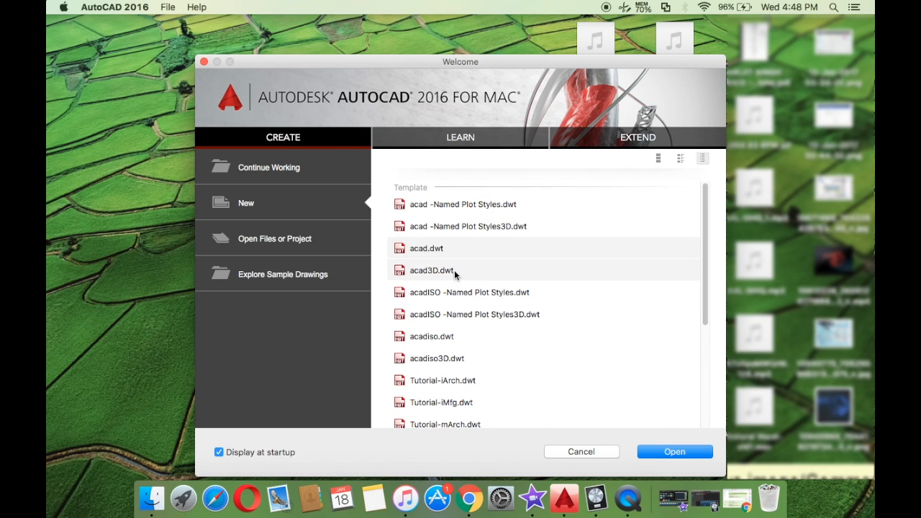
click(476, 294)
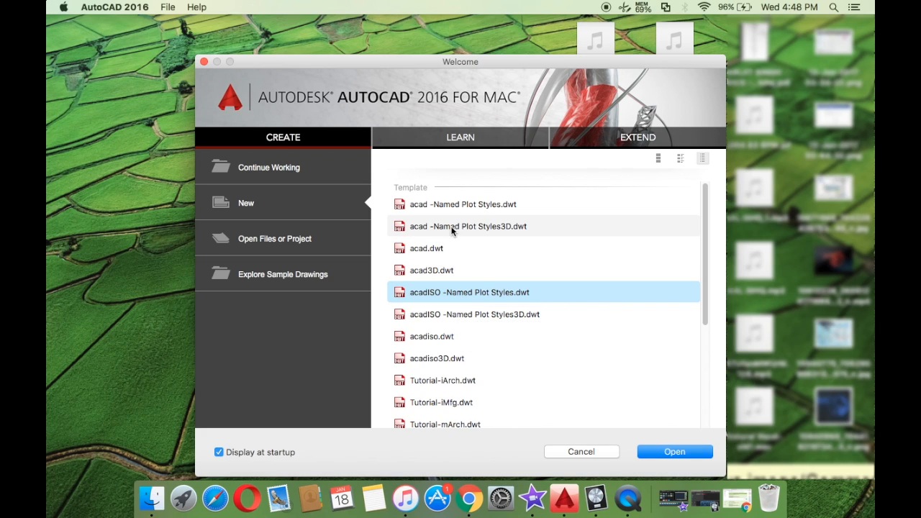
click(430, 249)
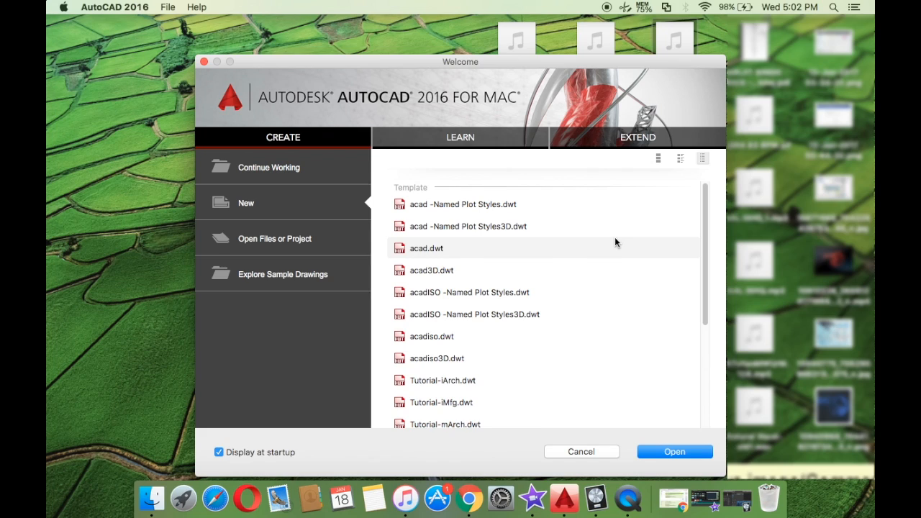
click(461, 294)
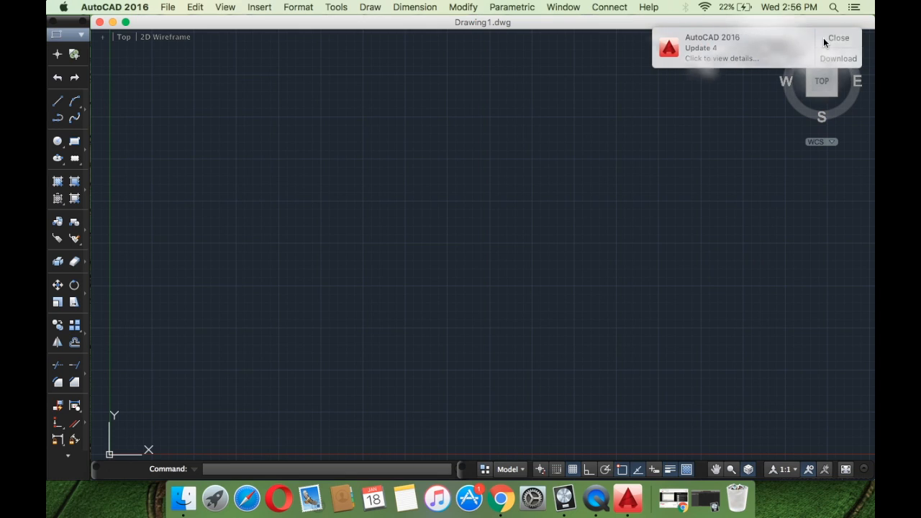
Dismiss the AutoCAD 2016 update notification and turn off the grid display in the full-size drawing window.
click(823, 38)
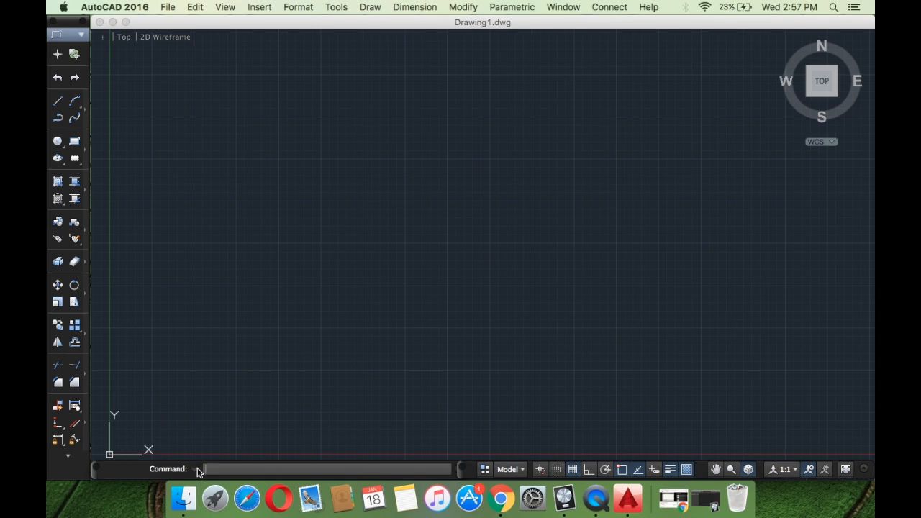
click(125, 23)
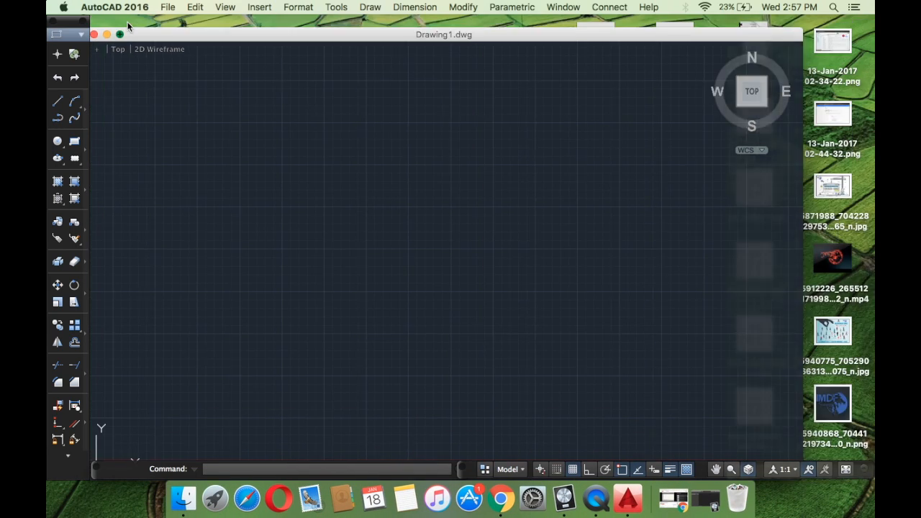
click(116, 48)
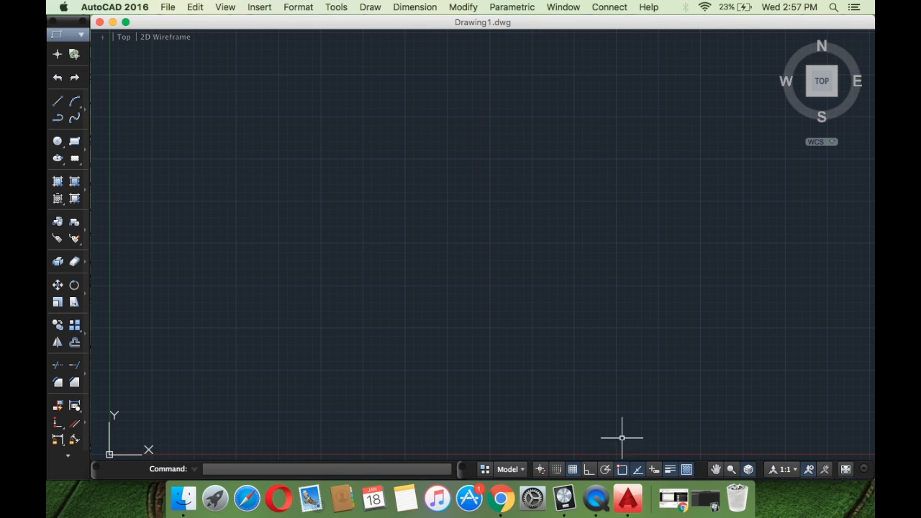
click(573, 469)
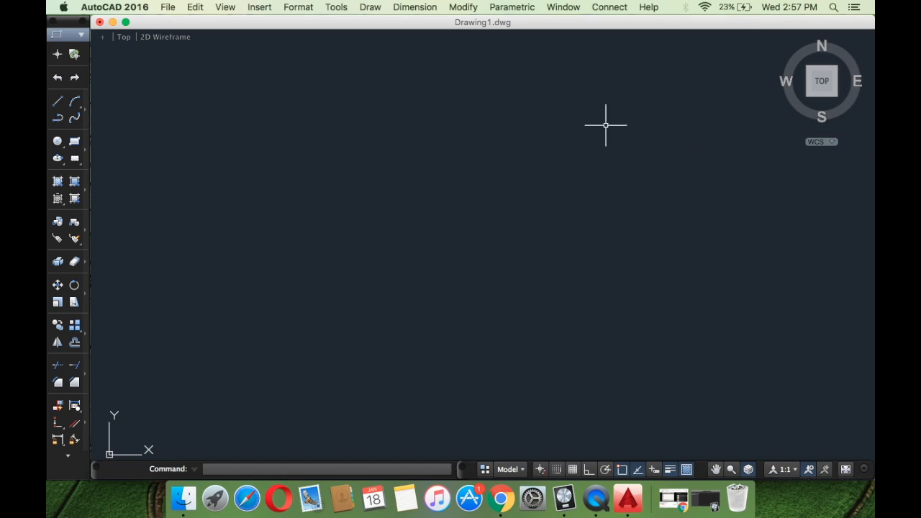
Look through the whole drafting tool set from its first tools to its last.
click(68, 455)
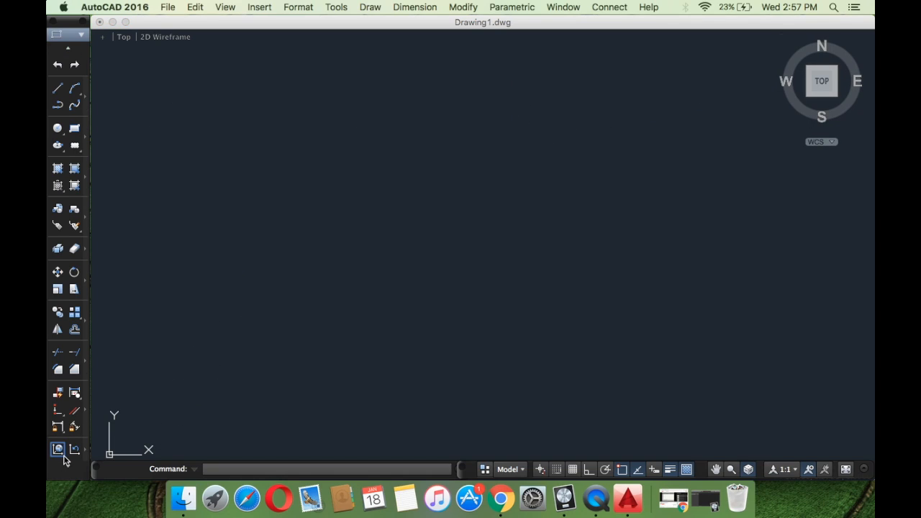
click(67, 460)
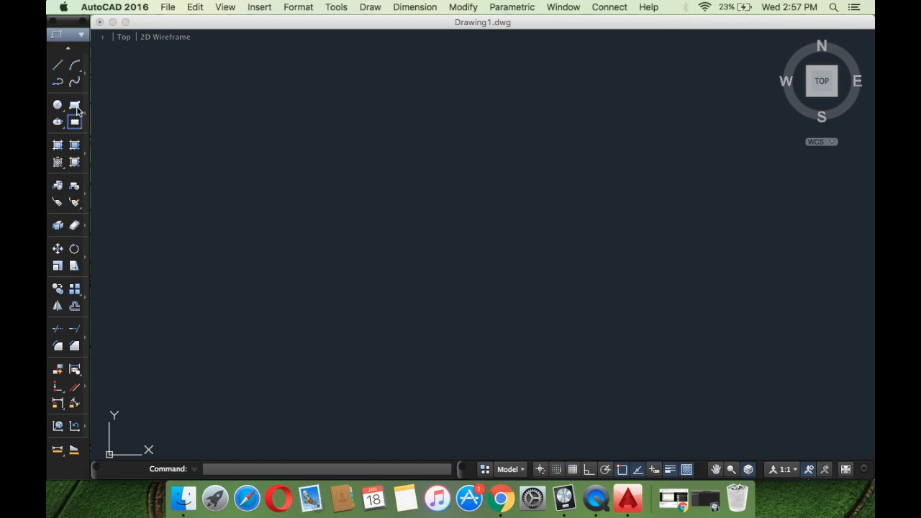
click(68, 48)
click(69, 51)
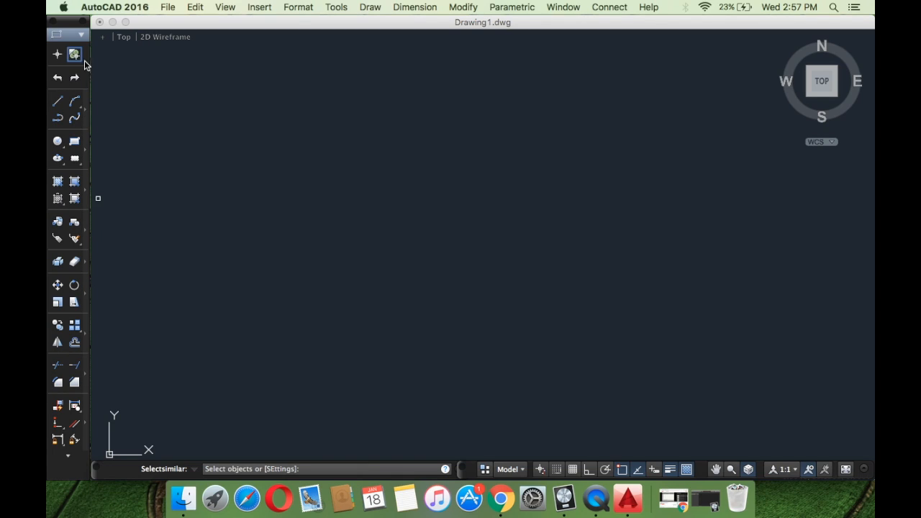
key(Escape)
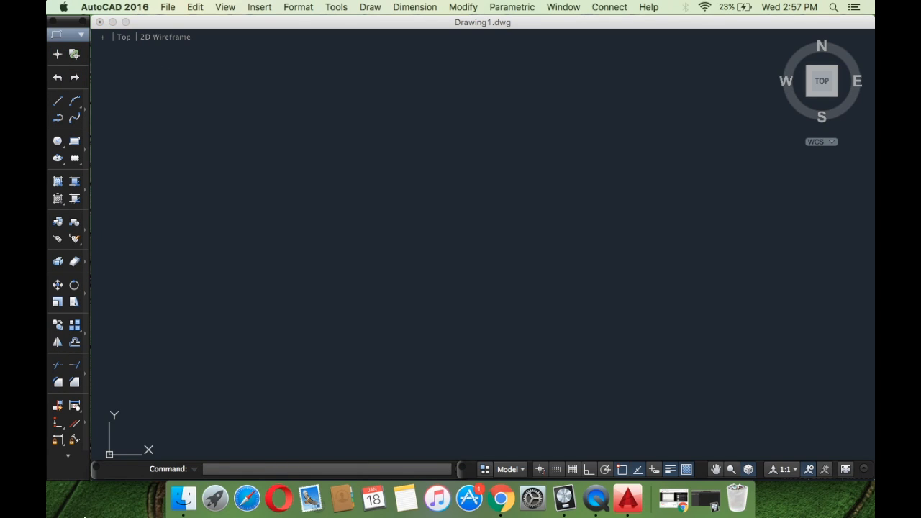
click(69, 460)
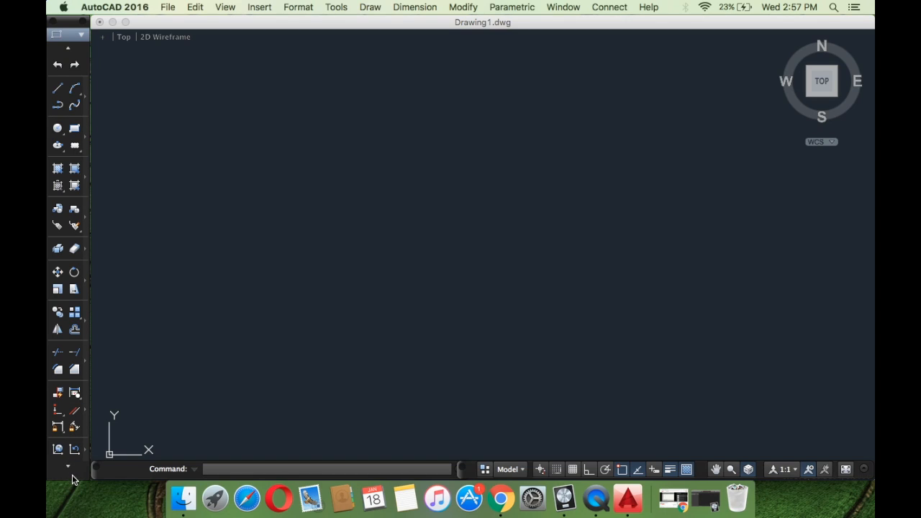
click(70, 469)
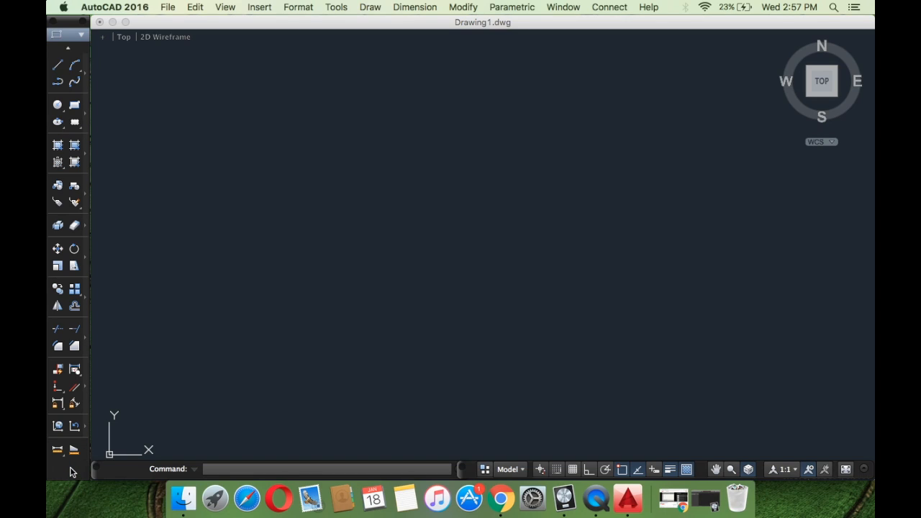
Expand the Parametric and Open Shapes tool groups and examine their additional tools, such as the 3-Point arc.
click(84, 430)
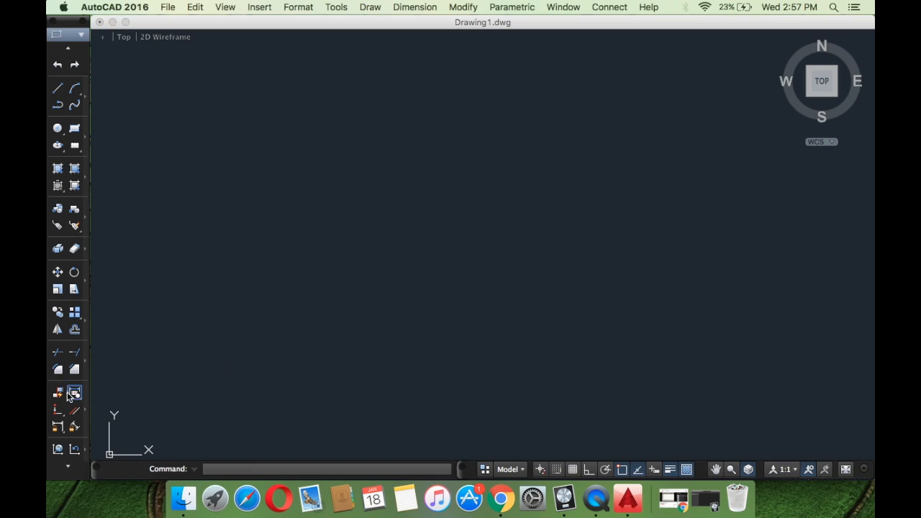
click(85, 408)
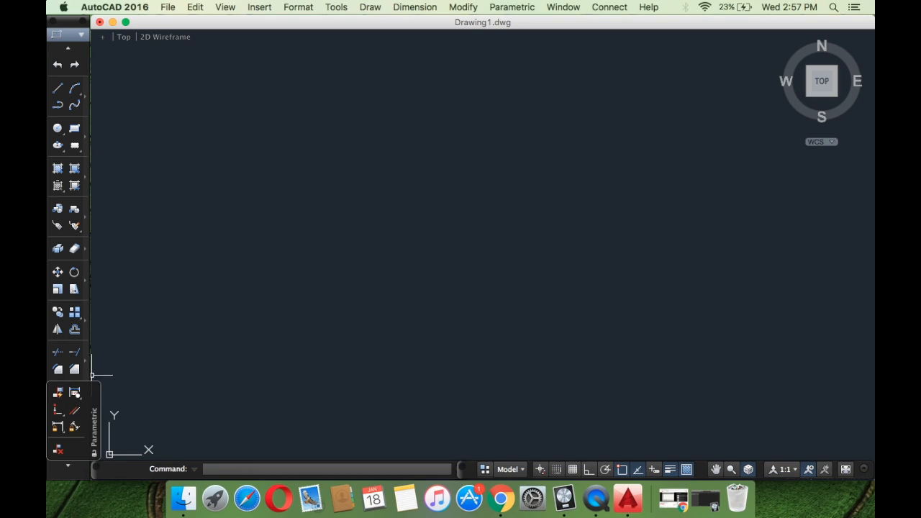
click(87, 367)
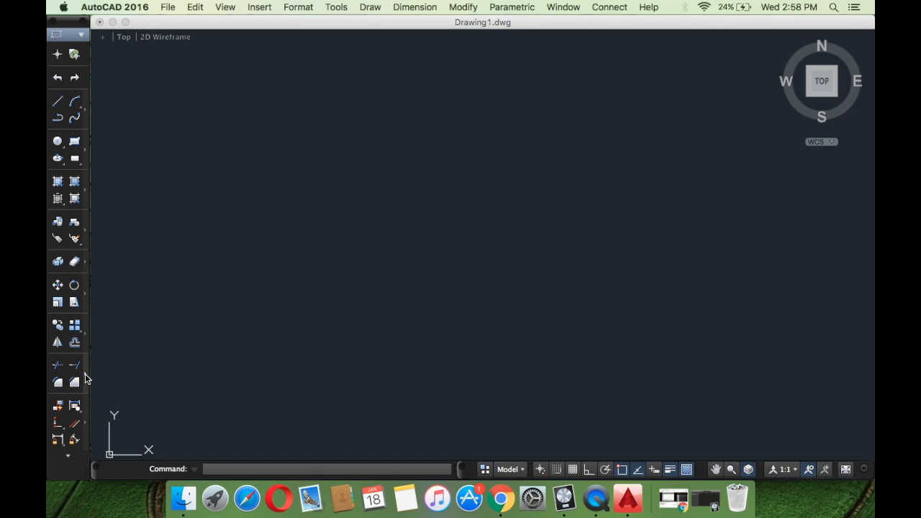
click(85, 374)
mouse_move(84, 116)
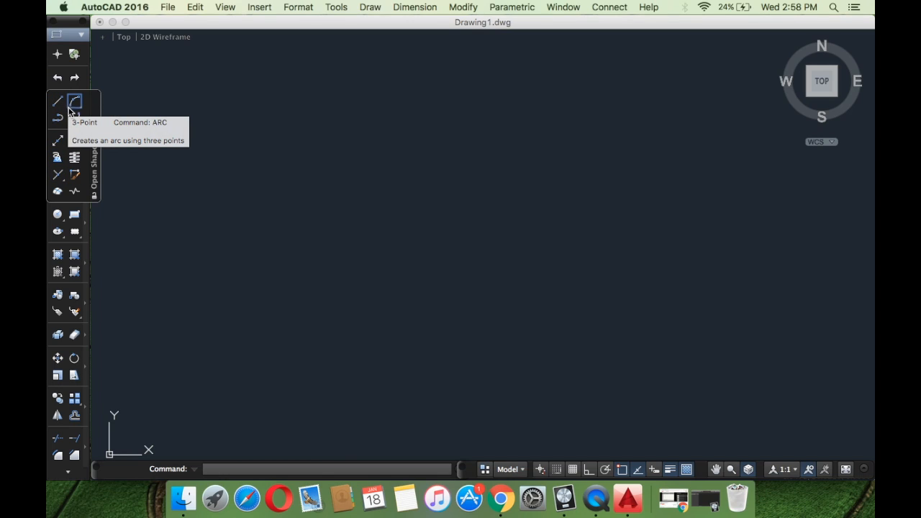
click(114, 114)
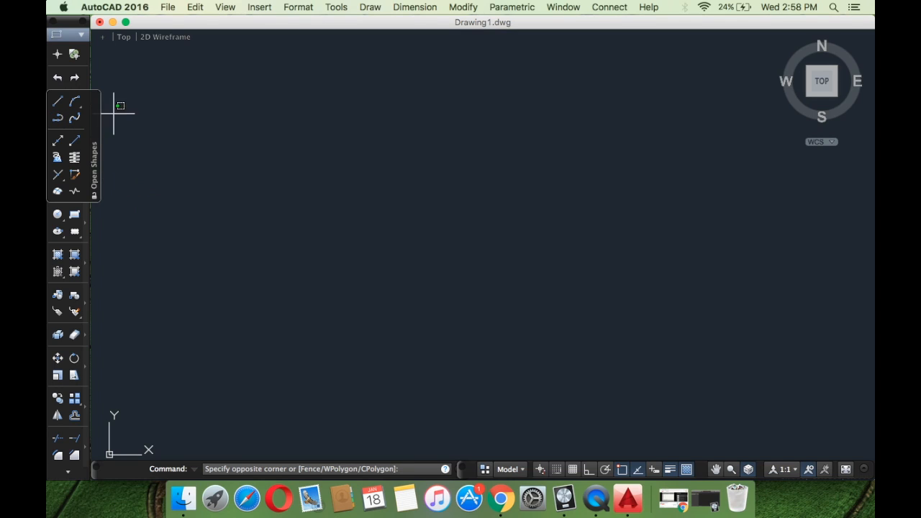
click(256, 137)
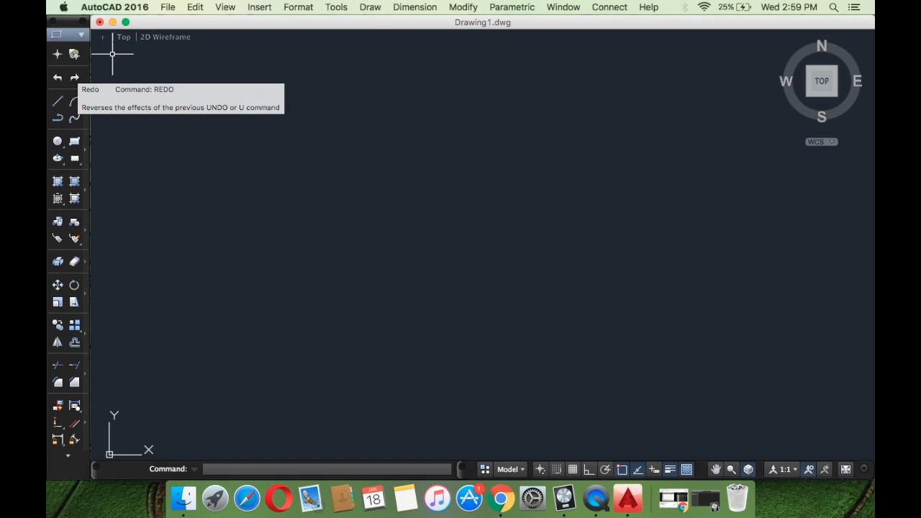
Examine the available drawing commands, including the ellipse variants, and the available dimensioning commands.
click(171, 6)
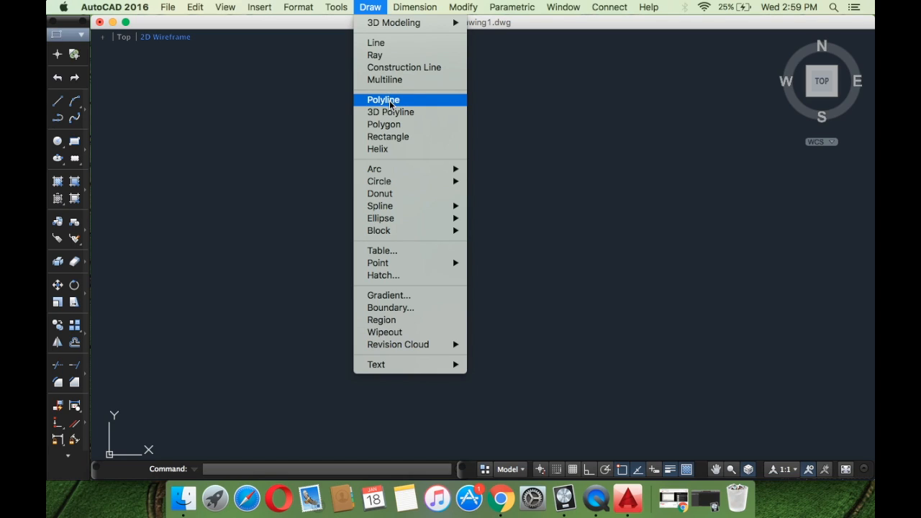
mouse_move(400, 173)
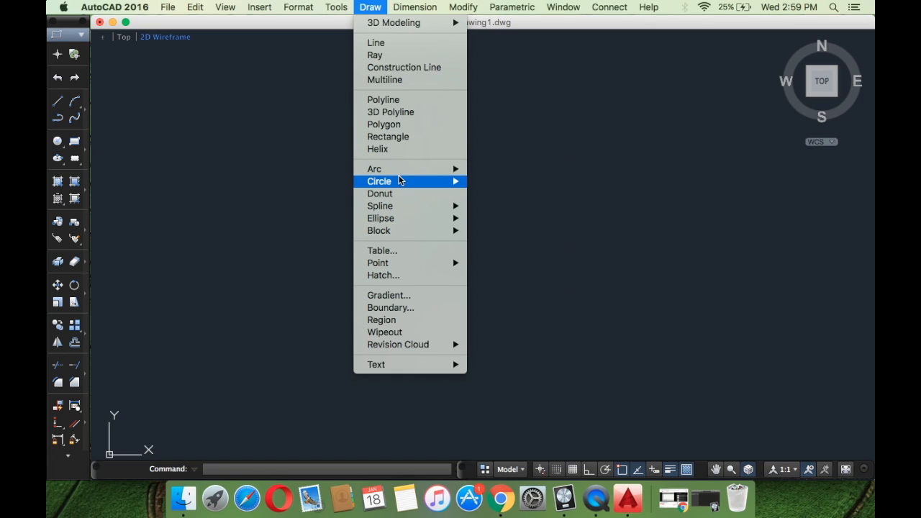
mouse_move(397, 221)
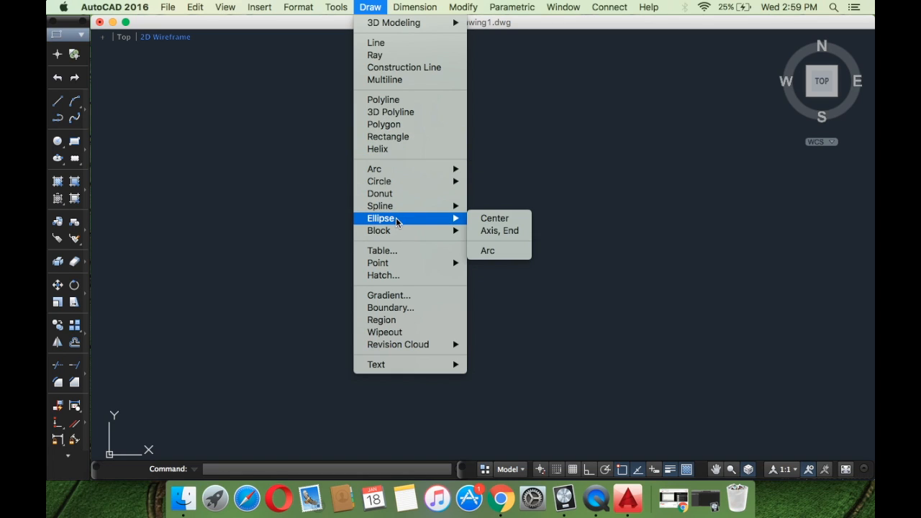
click(369, 7)
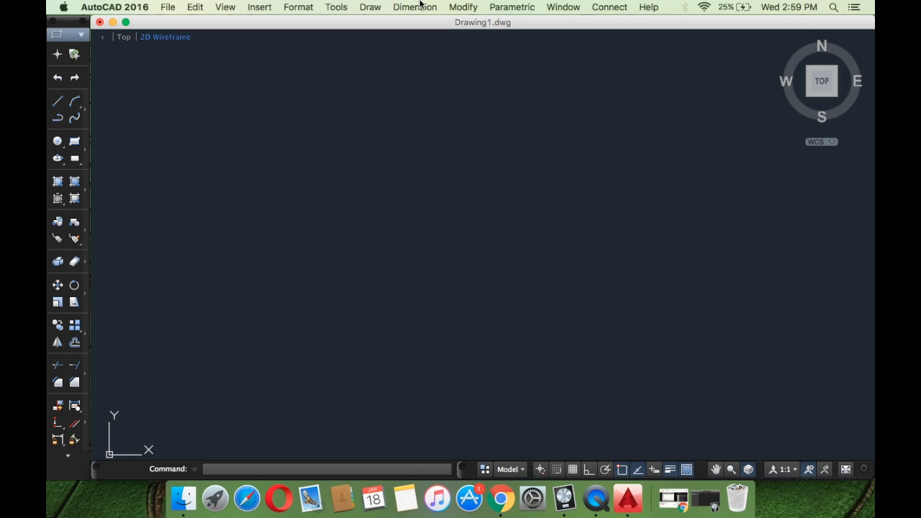
click(420, 5)
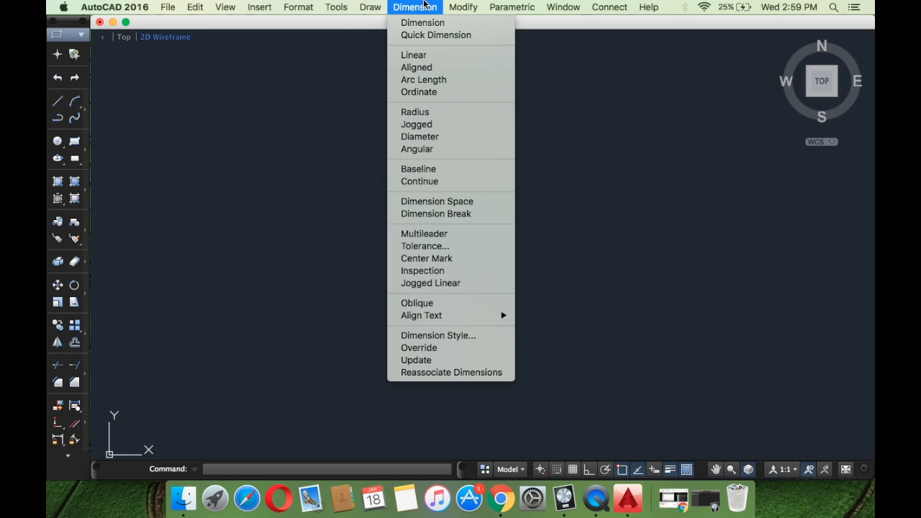
Review the Standard style in the Dimension Style Manager and close the manager.
mouse_move(315, 3)
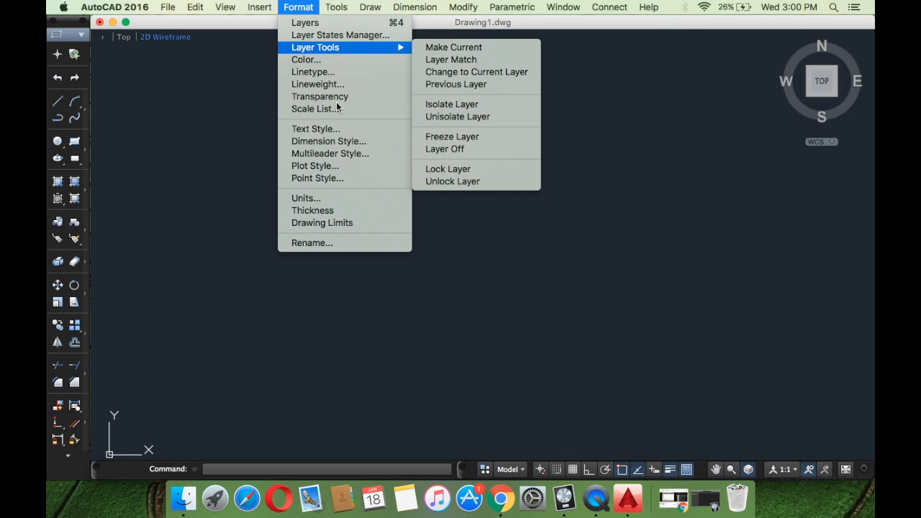
click(337, 141)
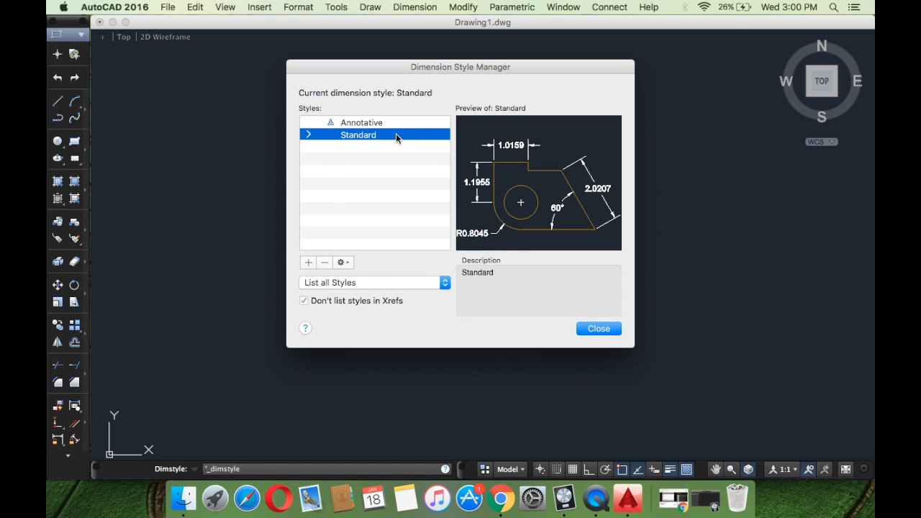
click(592, 330)
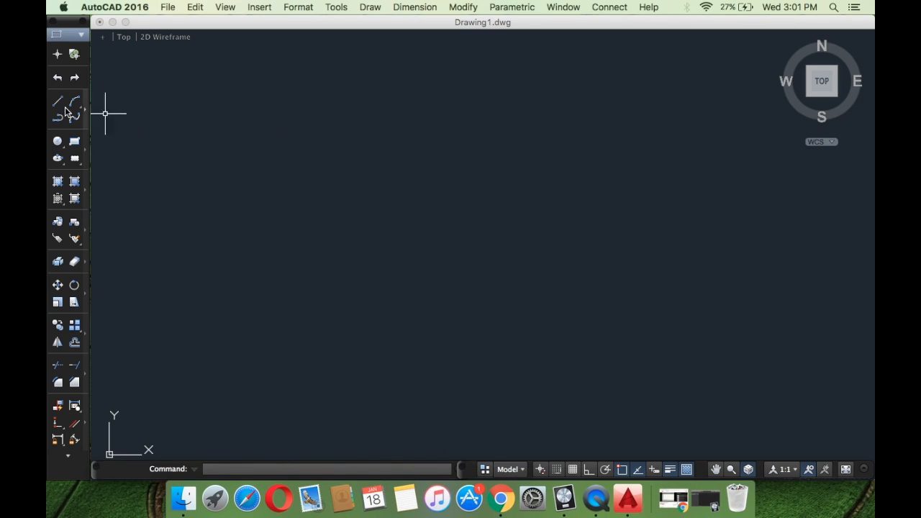
Draw a single long, nearly horizontal line across the middle of the drawing area.
click(57, 105)
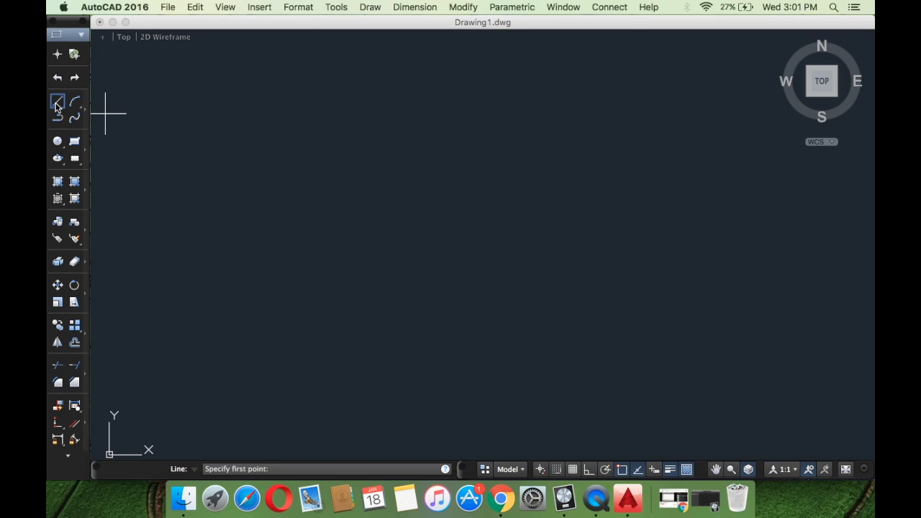
click(274, 250)
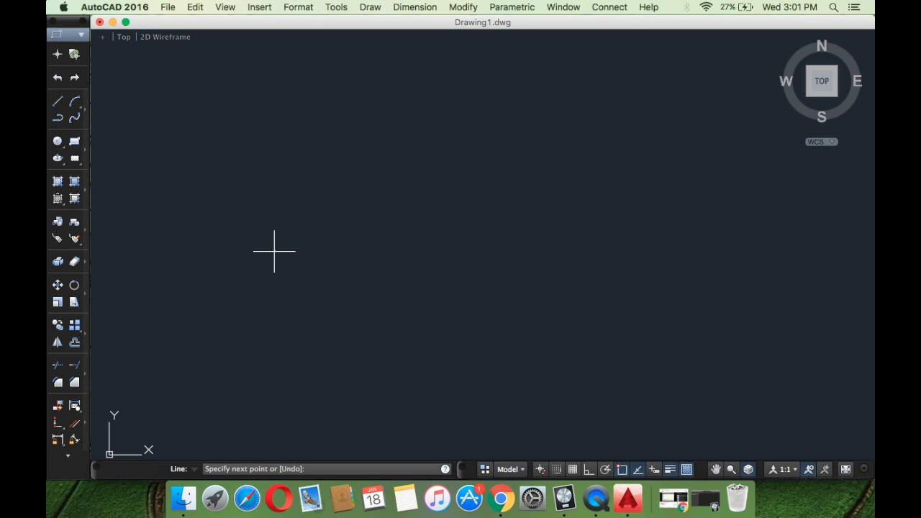
click(716, 243)
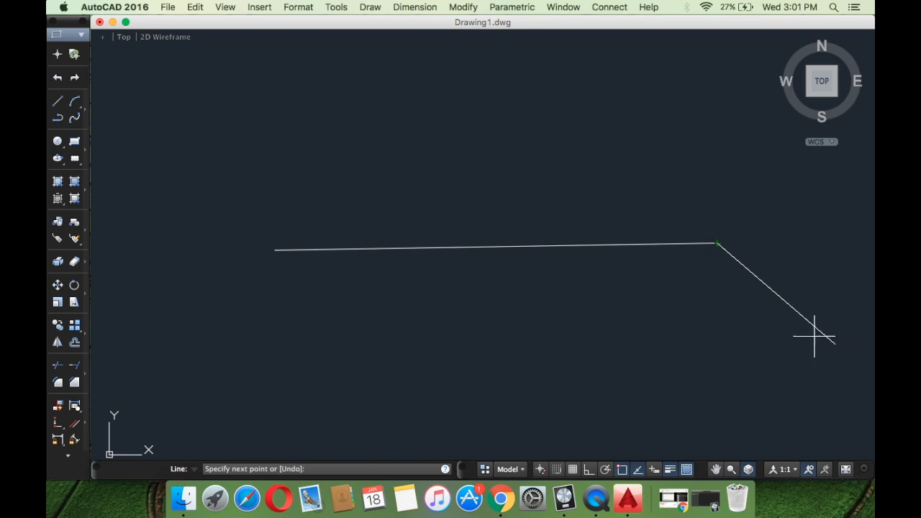
key(Return)
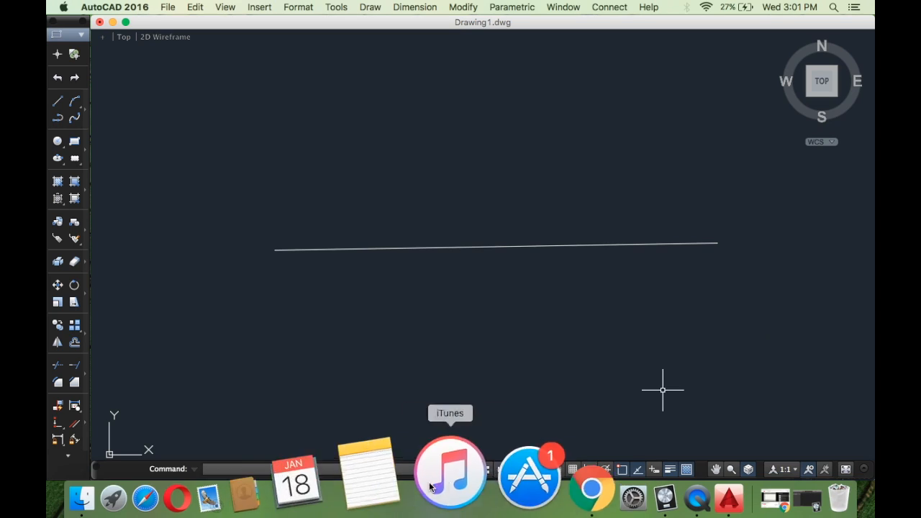
Select the drawn line with a crossing window and delete it.
click(658, 343)
click(432, 167)
key(Delete)
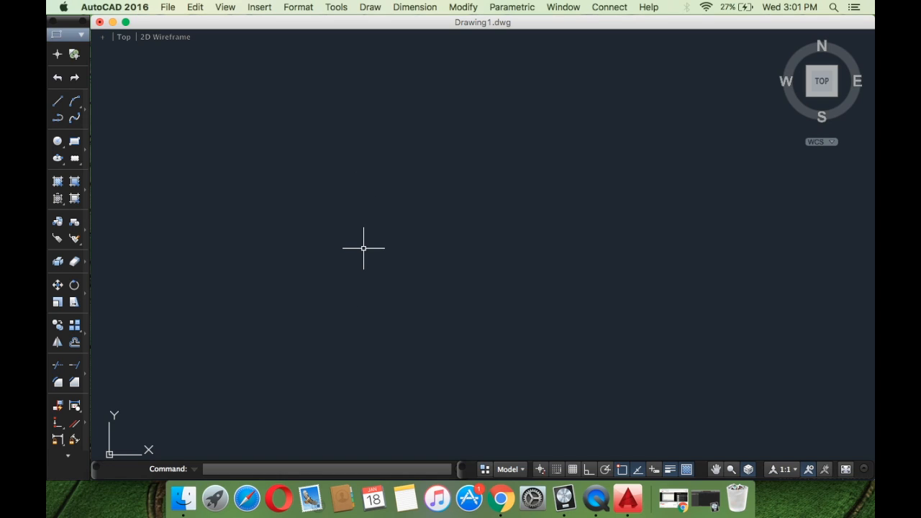
Start LINE by its L alias and draw one nearly horizontal line across the drawing area.
text(l)
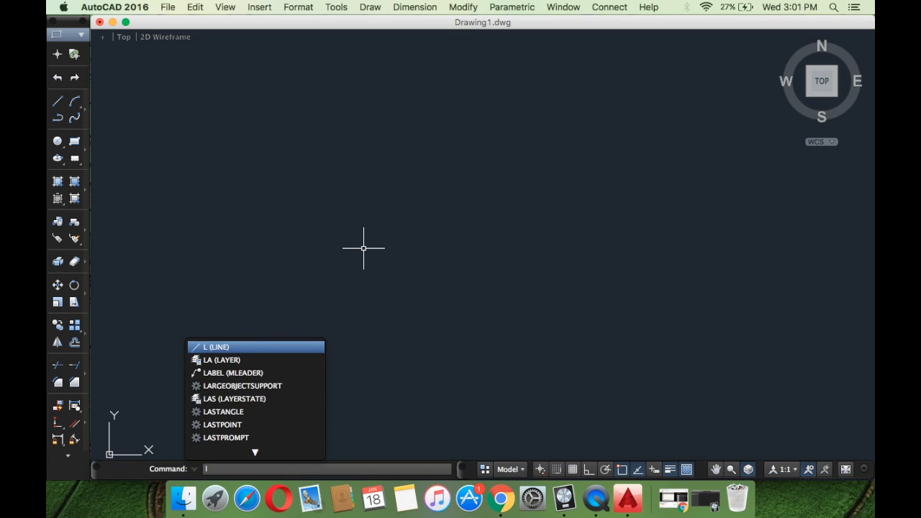
key(Return)
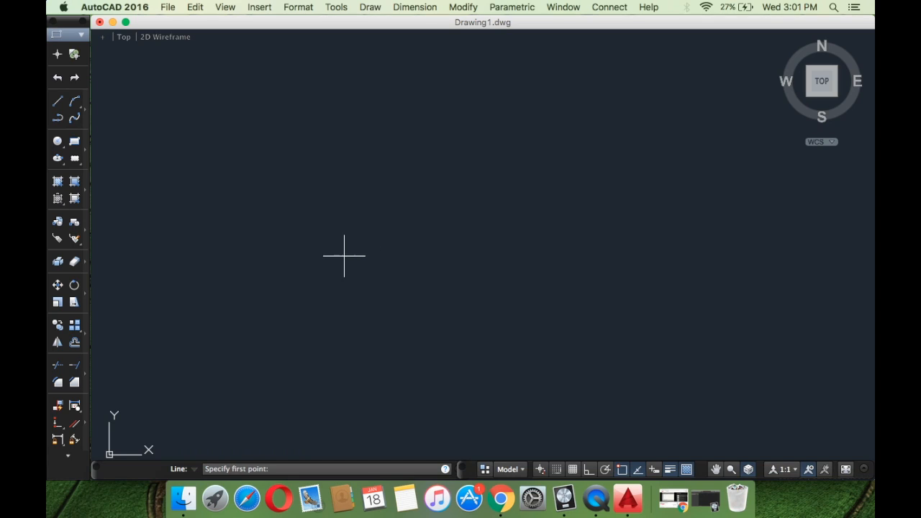
click(263, 237)
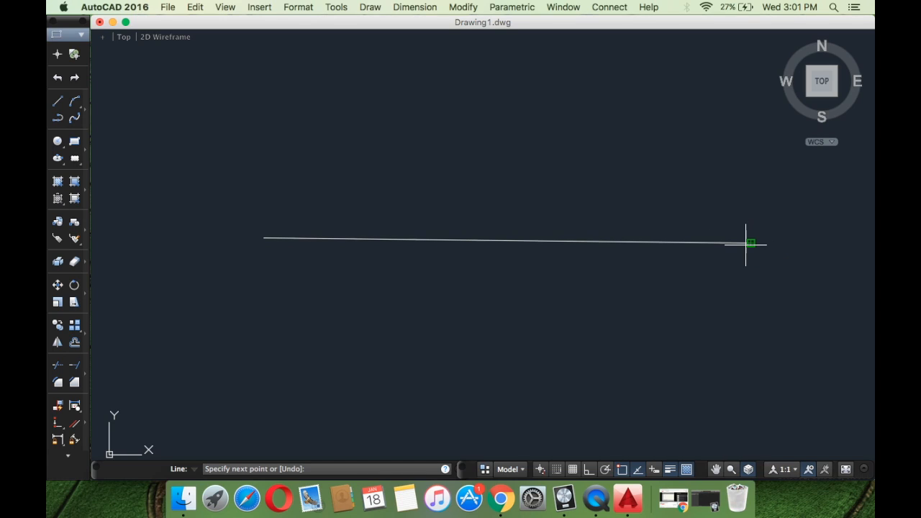
click(747, 244)
key(Return)
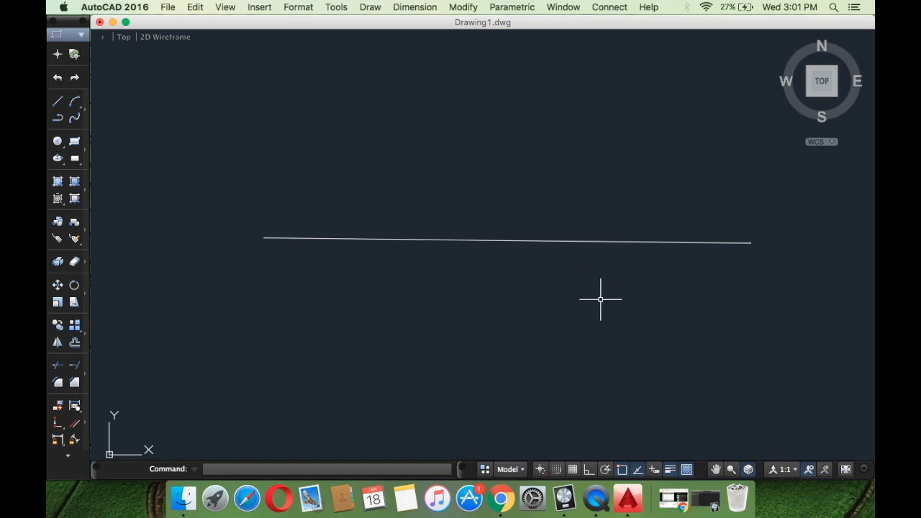
Delete the line drawn with the L alias, selecting it by a crossing window.
click(598, 329)
click(487, 232)
key(Delete)
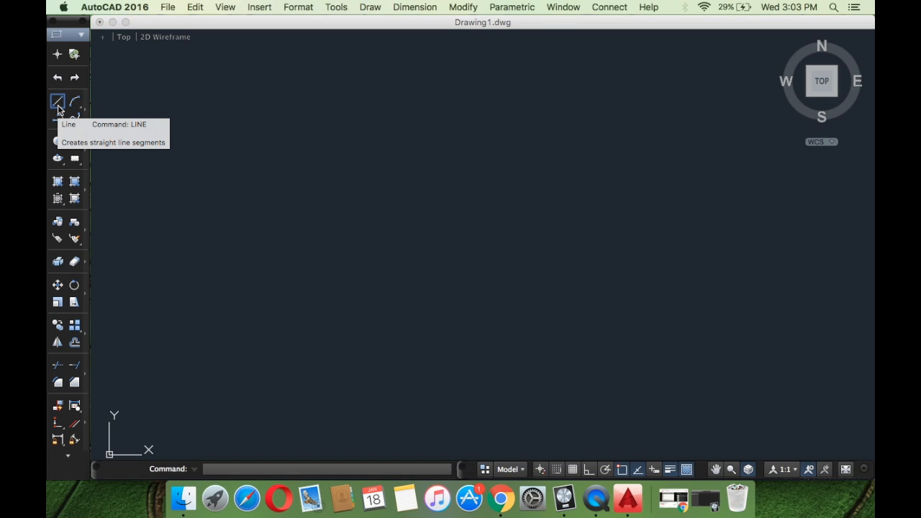
Draw a closed four-sided outline from connected lines, with a slanted left side, and end the Line command at its starting corner.
click(57, 106)
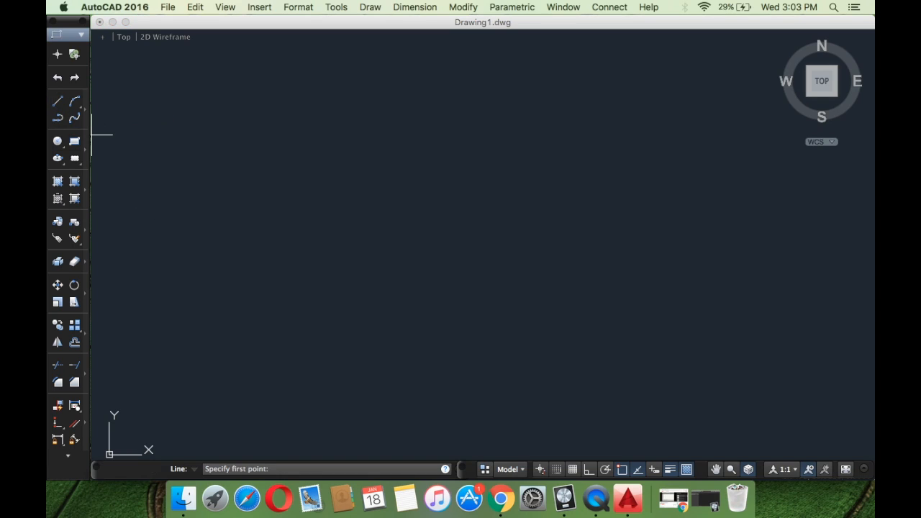
click(276, 321)
click(704, 320)
click(702, 135)
click(306, 135)
click(275, 321)
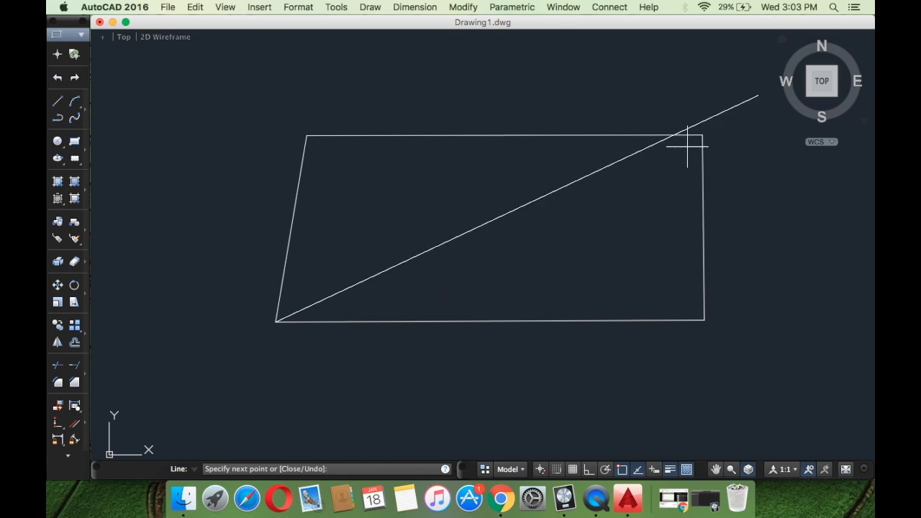
key(Escape)
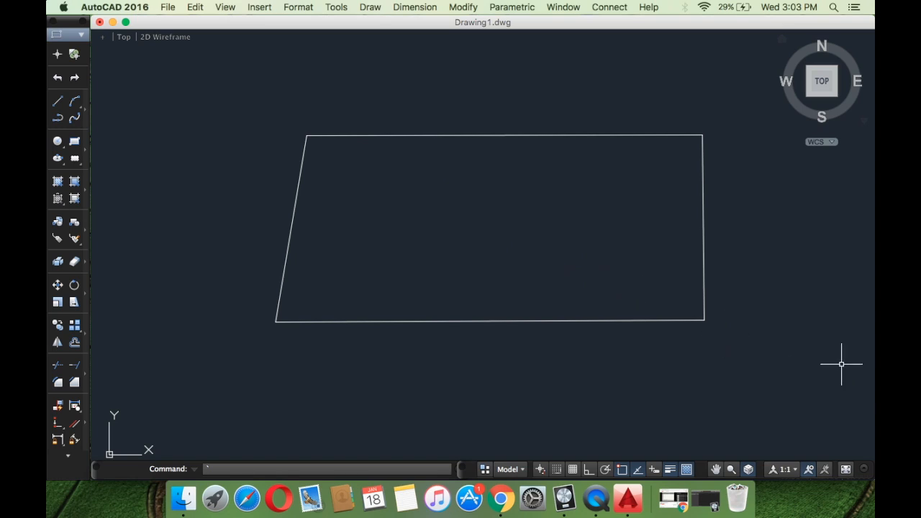
Select all four lines of the outline with one crossing window and delete them.
click(776, 360)
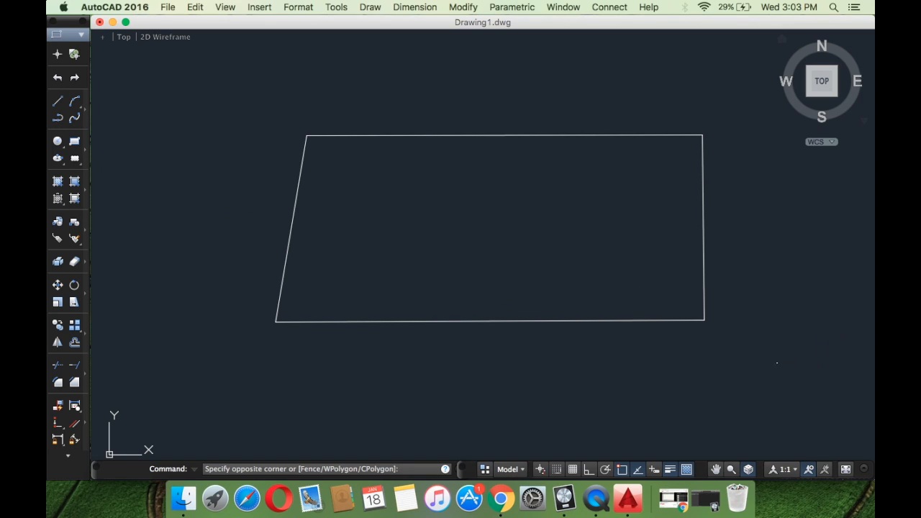
click(162, 76)
key(Delete)
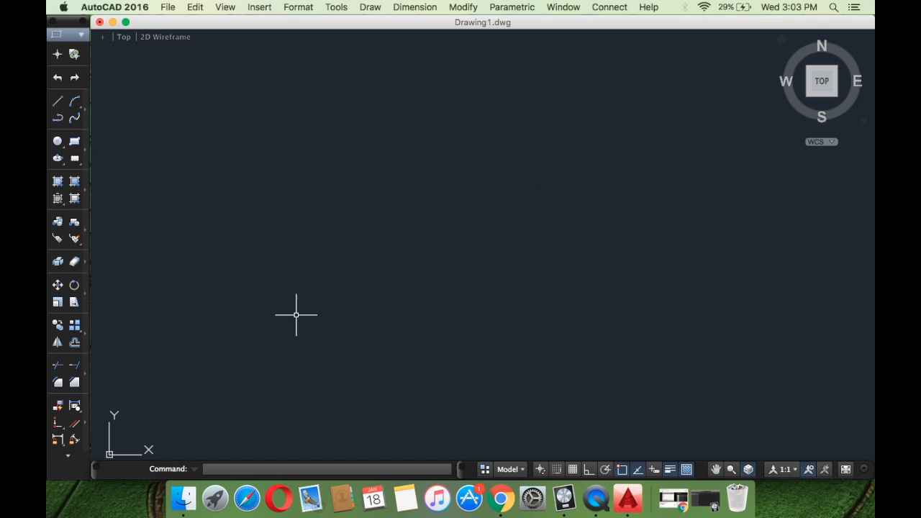
Draw a nearly horizontal line with an exact length of 1200 units from a freely picked start point.
click(58, 102)
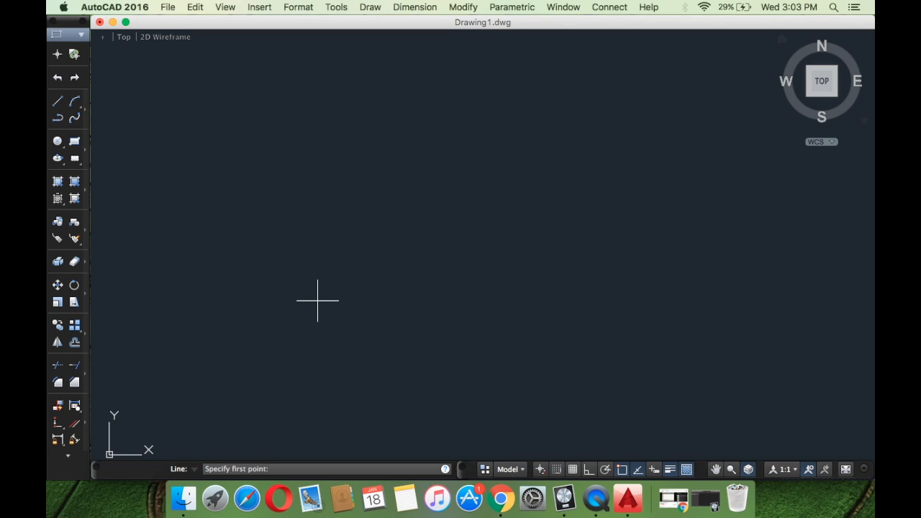
click(271, 303)
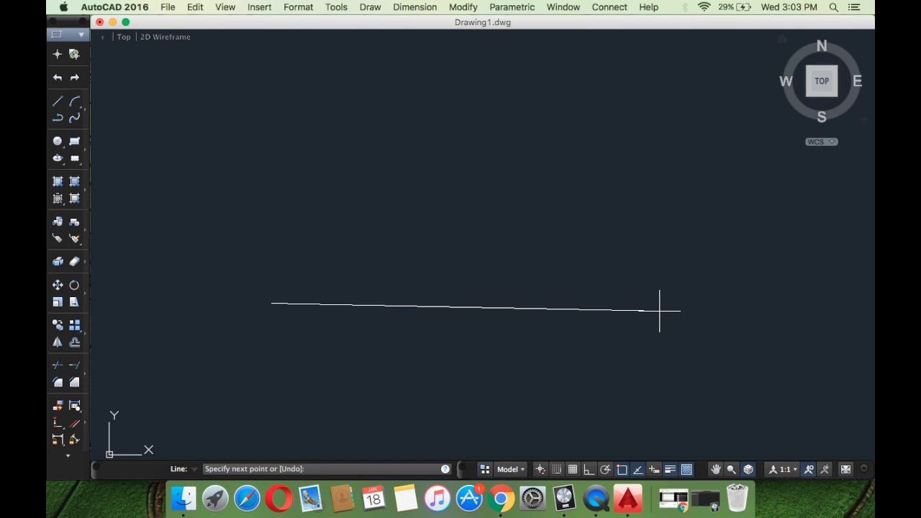
text(1200)
key(Return)
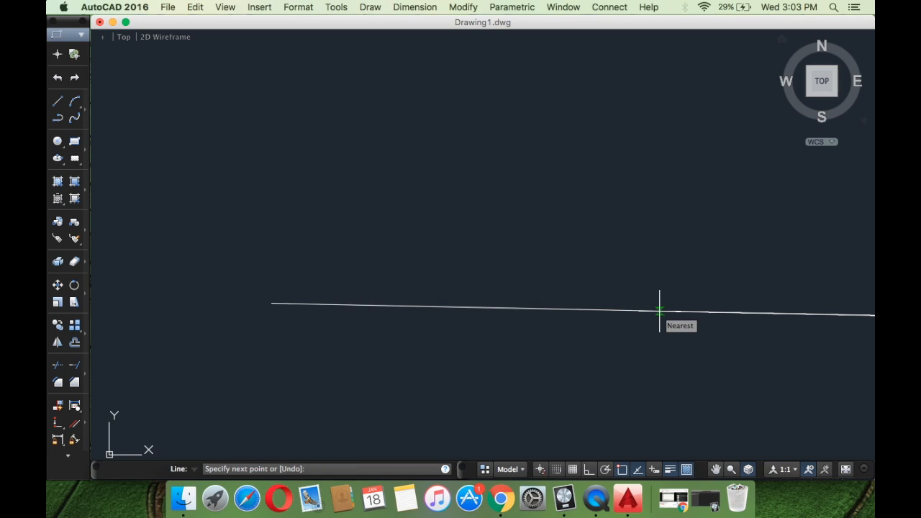
Look for the far end of the 1200-unit line and try to regenerate the display.
scroll(730, 218, down, 5)
mouse_move(703, 238)
middle_down()
mouse_move(532, 217)
mouse_move(180, 260)
mouse_move(419, 189)
mouse_move(343, 244)
middle_up()
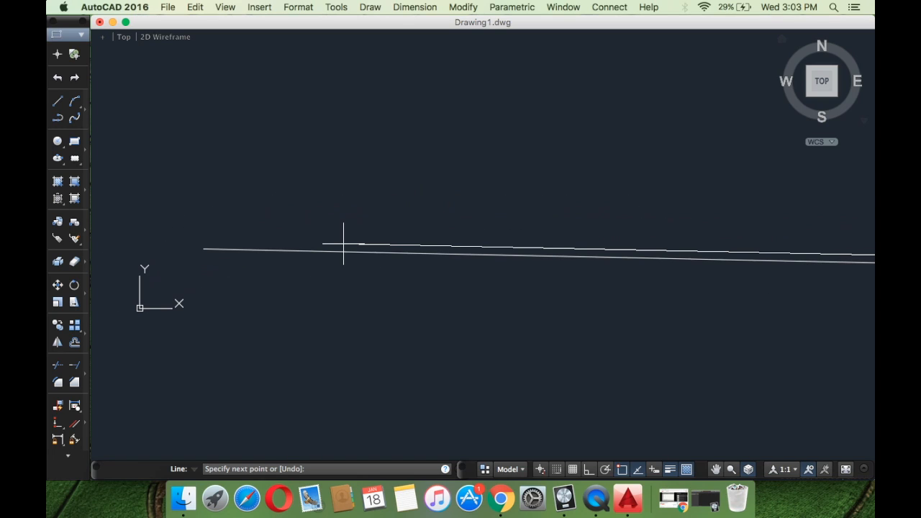
scroll(337, 246, up, 2)
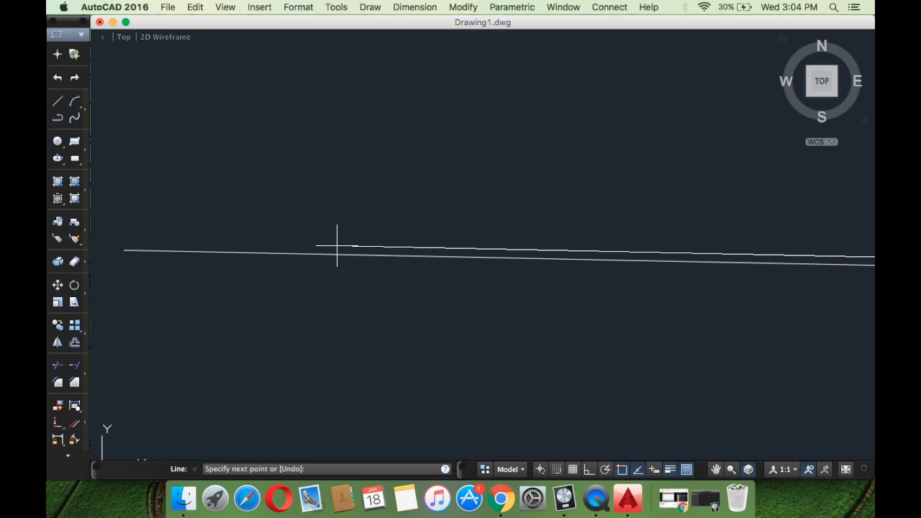
text(egen)
key(Return)
scroll(352, 225, down, 2)
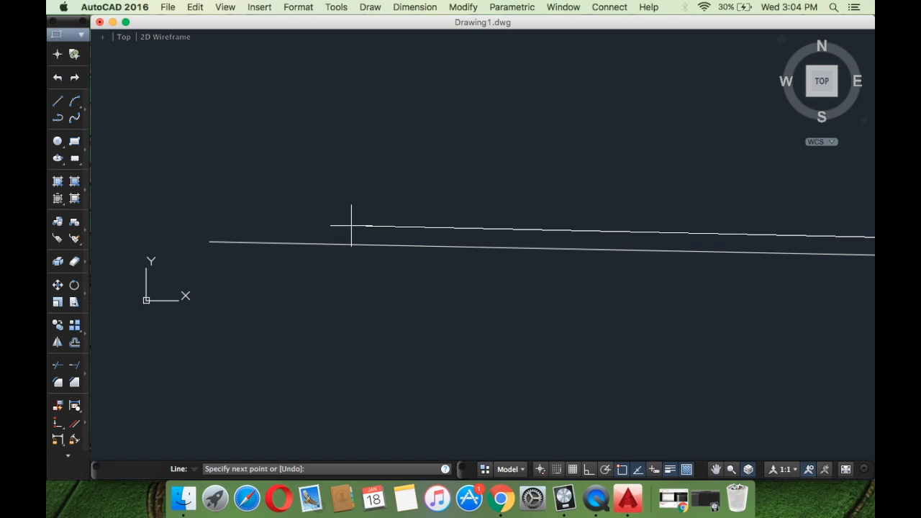
Undo the 1200-unit line.
key(super+z)
scroll(350, 226, up, 3)
scroll(350, 226, down, 3)
scroll(307, 209, up, 3)
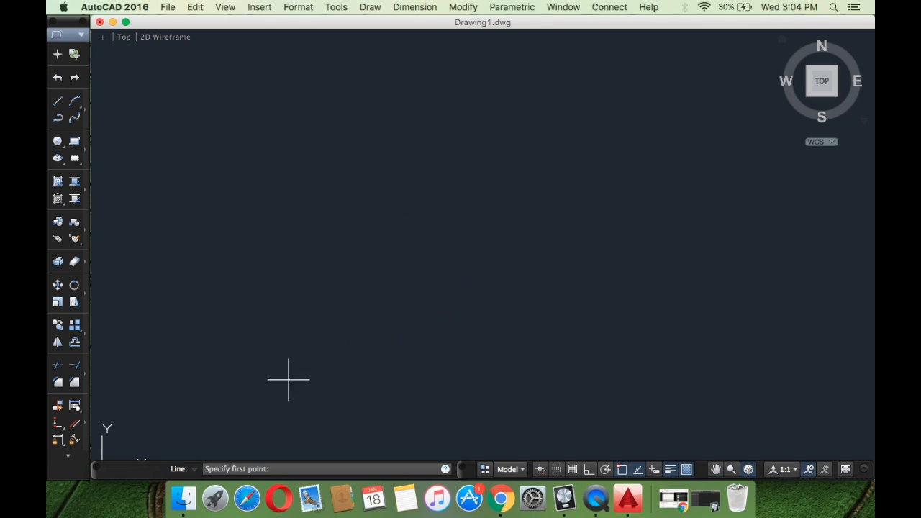
Draw a nearly horizontal line 100 units long from a freely picked start point, and undo it.
click(223, 391)
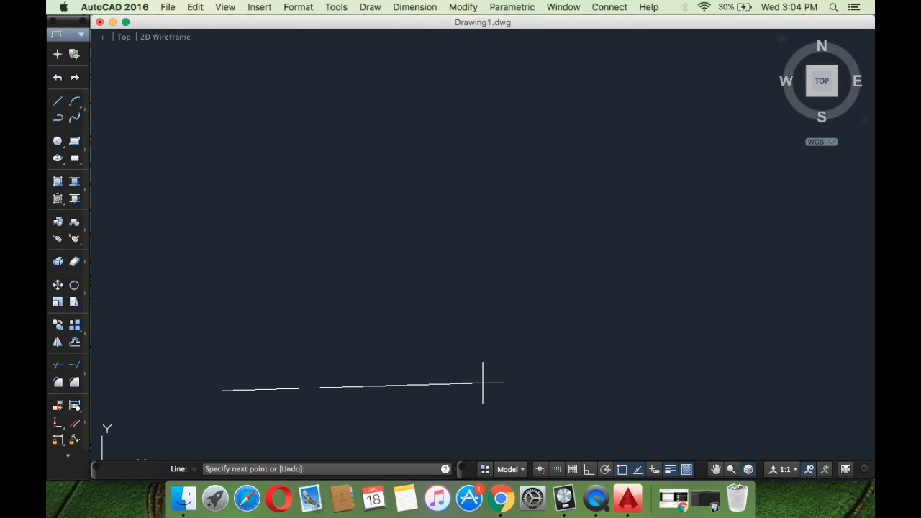
text(100)
key(Return)
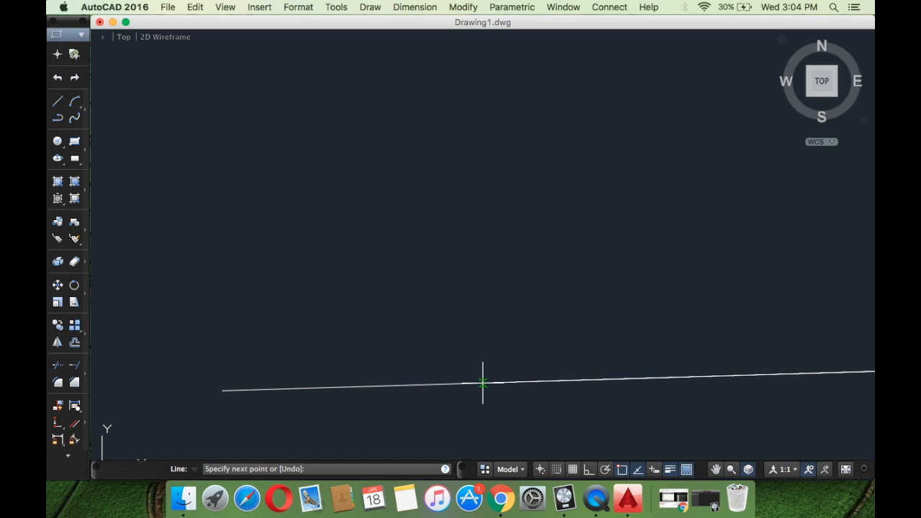
scroll(482, 382, down, 3)
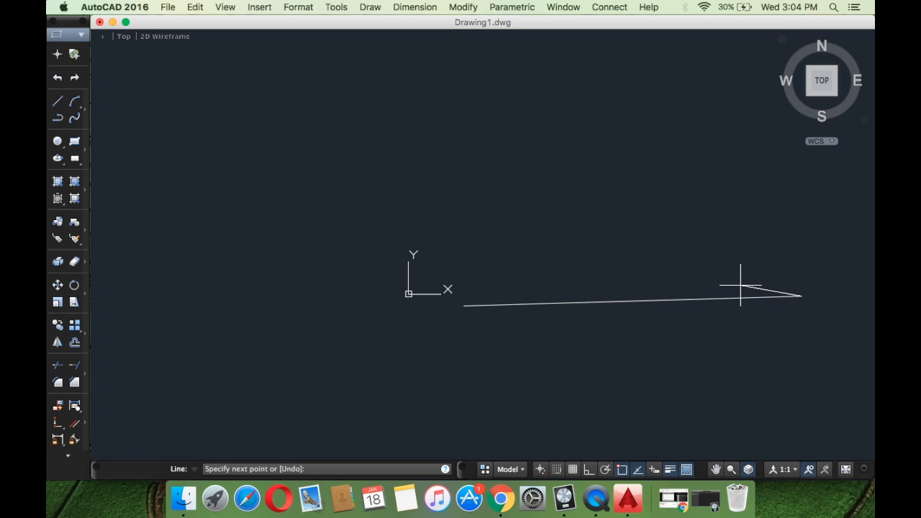
key(Return)
key(super+z)
Draw a nearly horizontal line 50 units long from a freely picked start point, and undo it.
text(l)
key(Return)
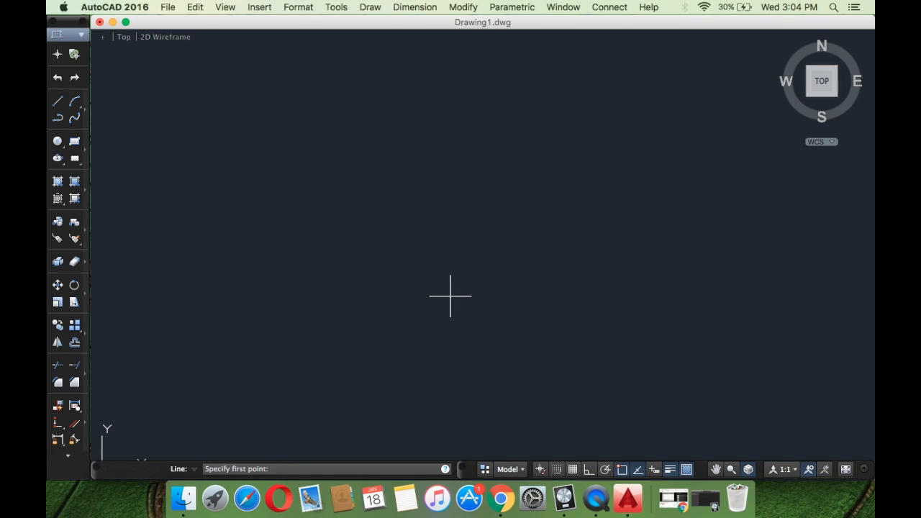
click(149, 331)
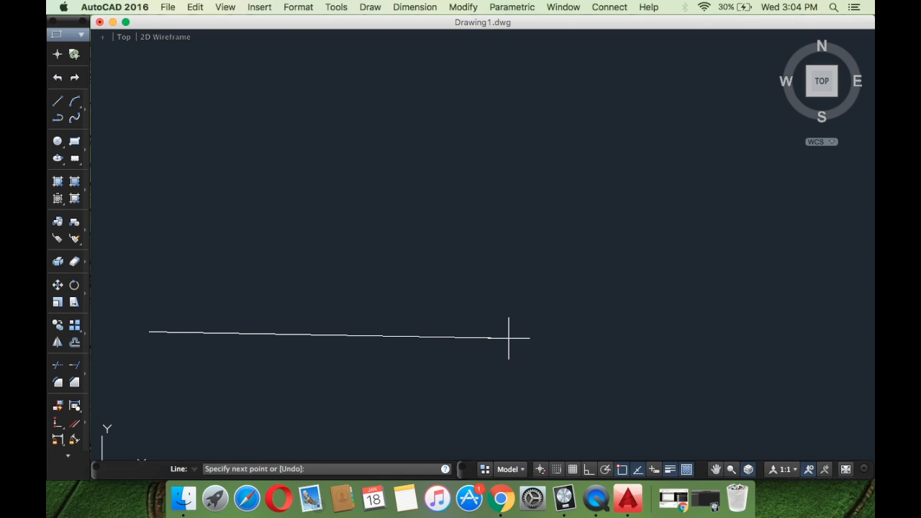
text(50)
key(Return)
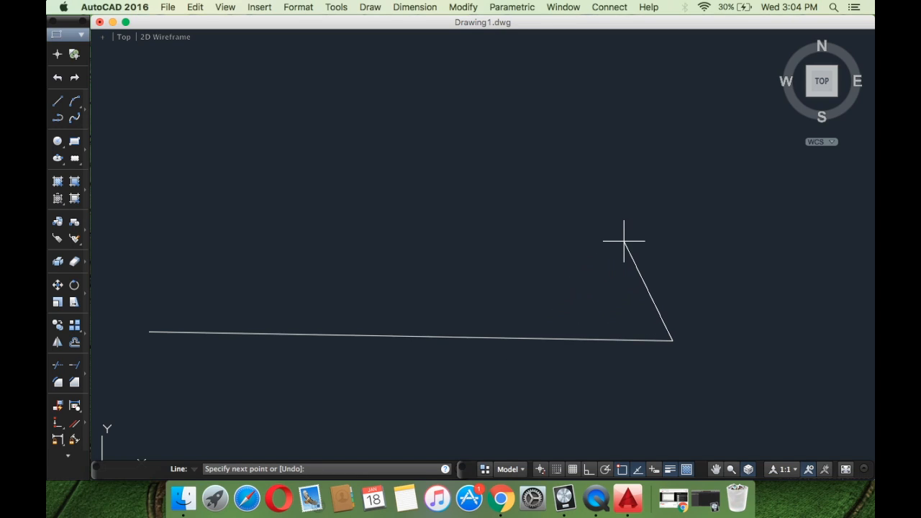
key(Return)
key(super+z)
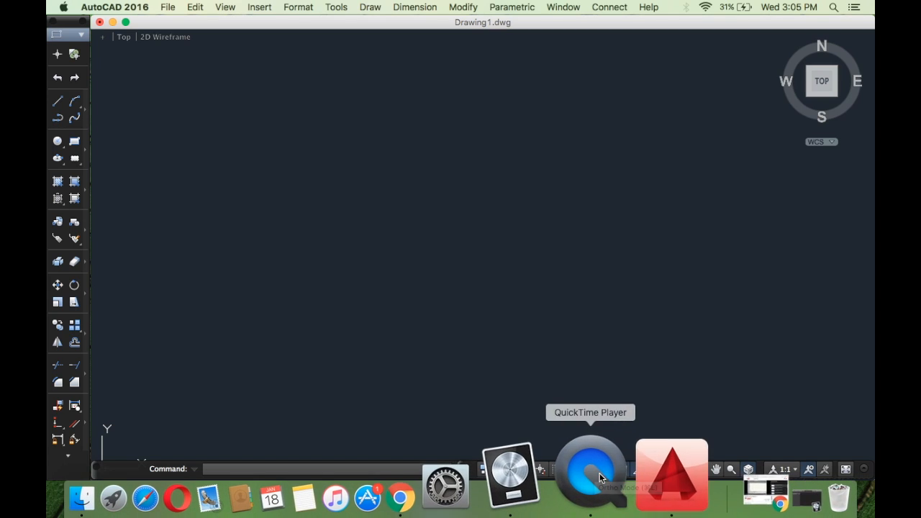
Turn on Ortho Mode and try a horizontal line from a freely picked start point, cancelling the Line command.
click(590, 471)
click(57, 101)
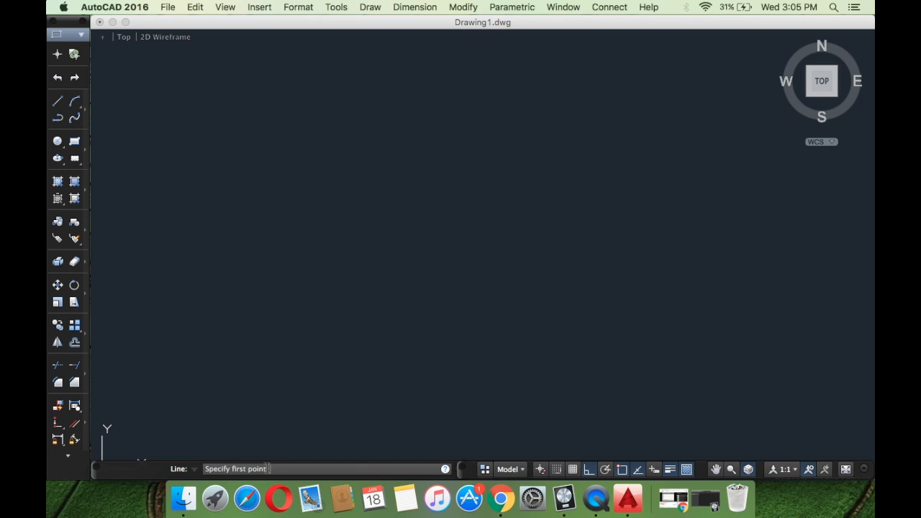
click(220, 337)
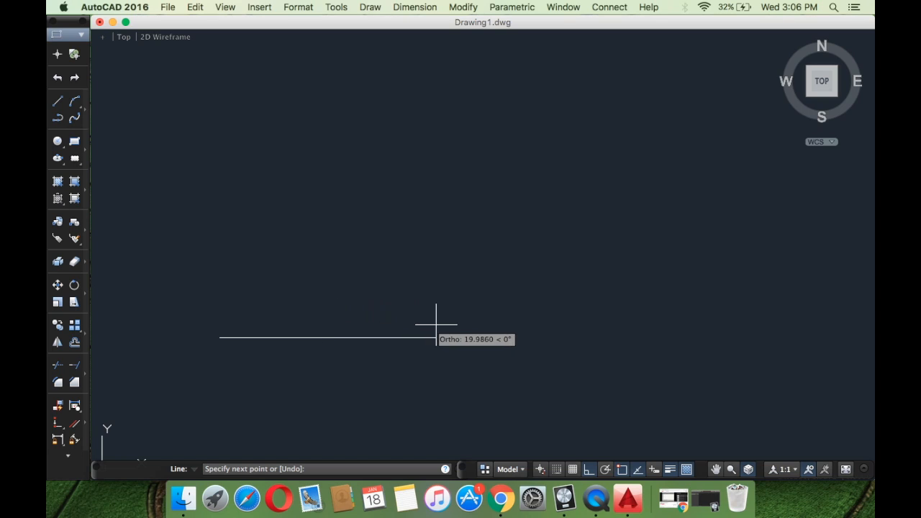
key(Escape)
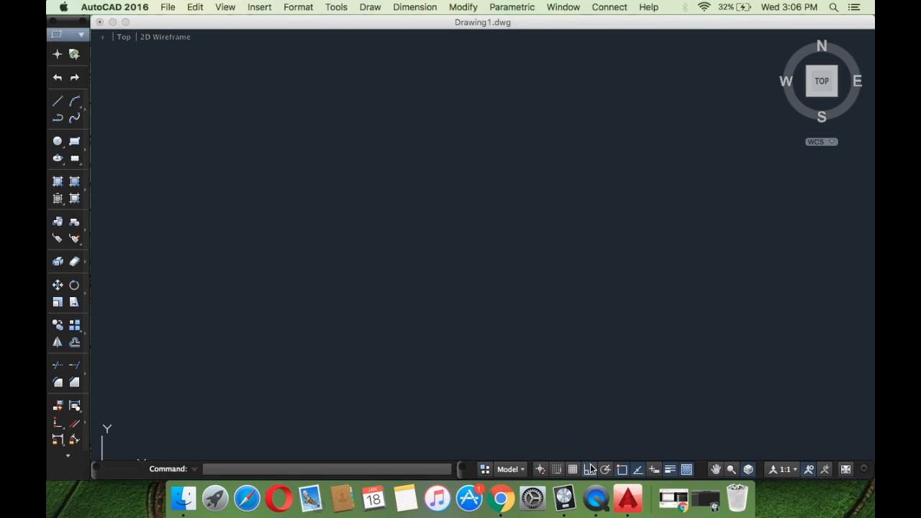
Draw a large closed triangle of three lines freehand, ending the last side on the start point.
click(58, 100)
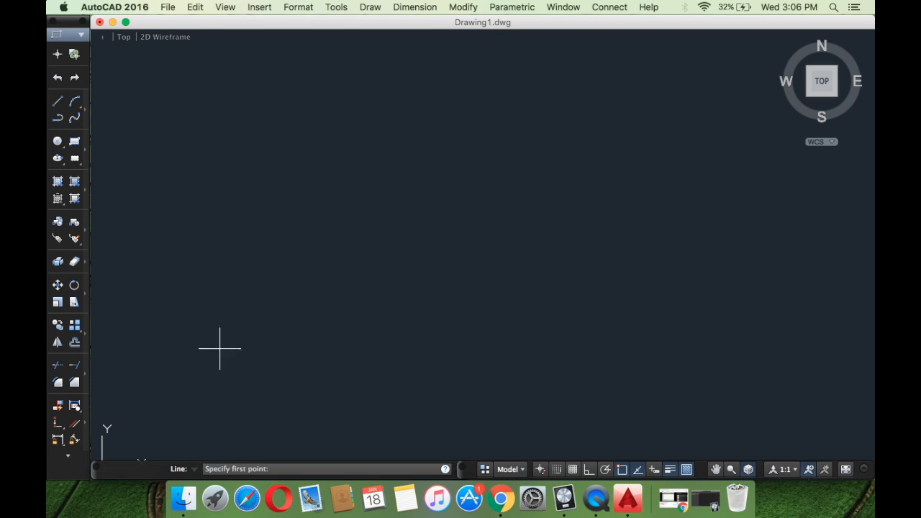
click(249, 330)
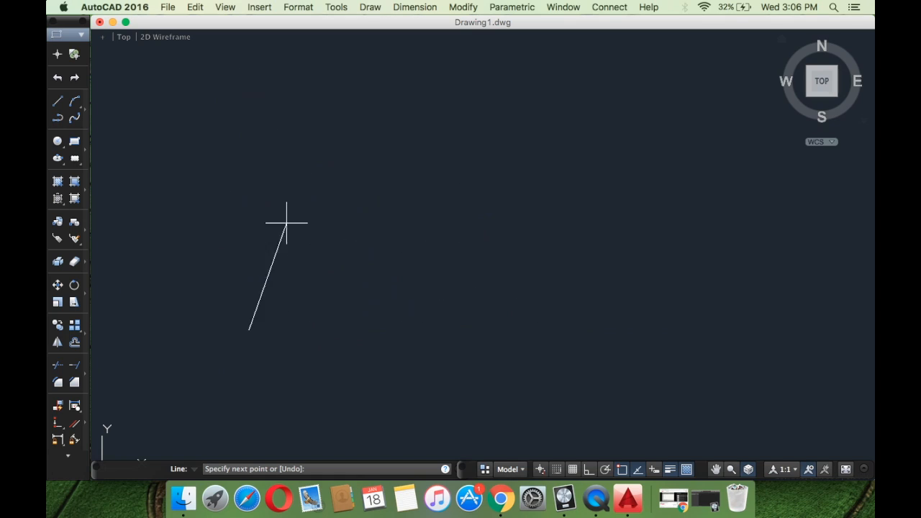
click(645, 103)
click(728, 323)
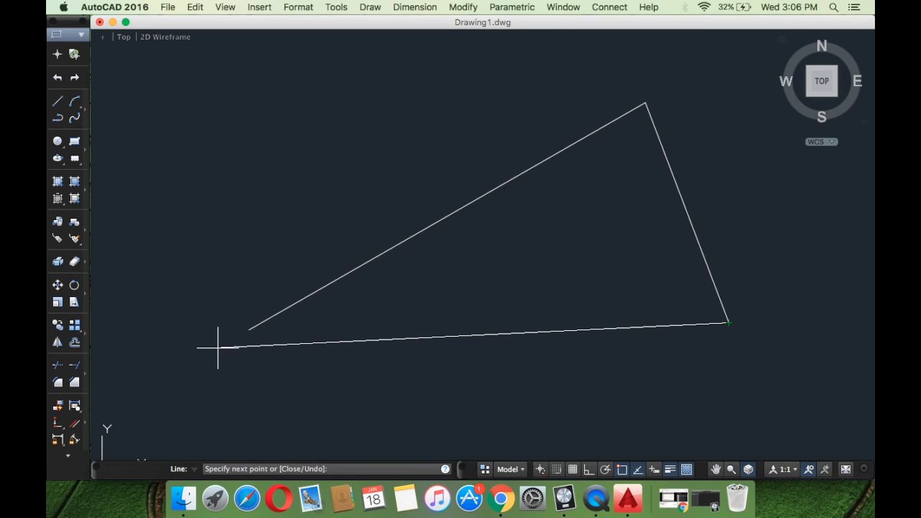
click(249, 330)
key(Return)
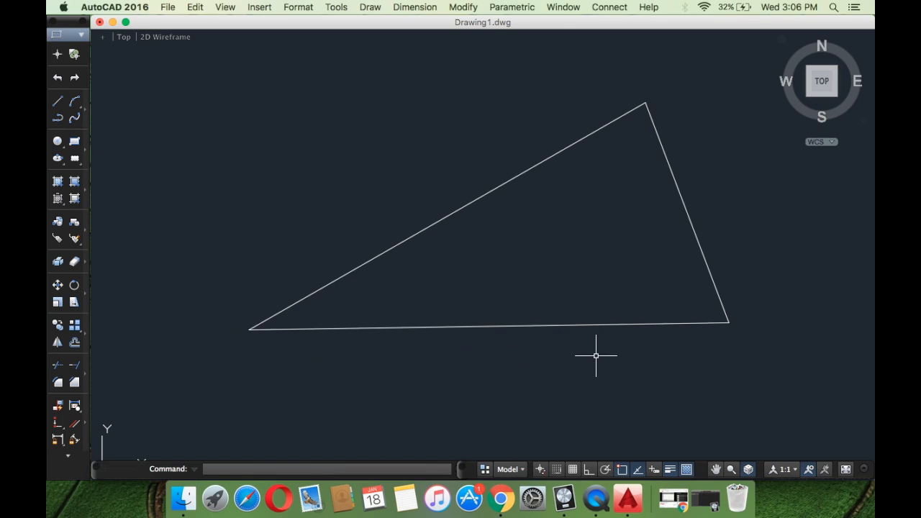
Delete all three sides of the triangle with one crossing selection.
click(773, 349)
click(401, 155)
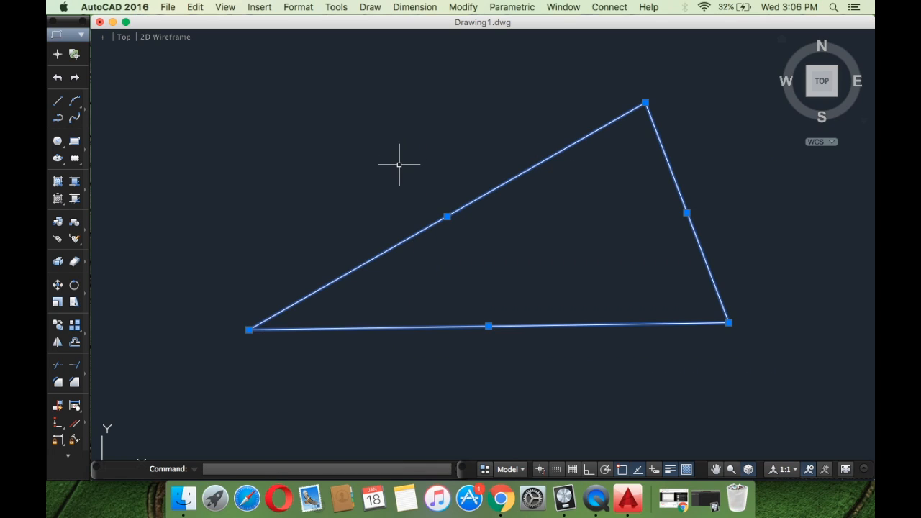
key(Delete)
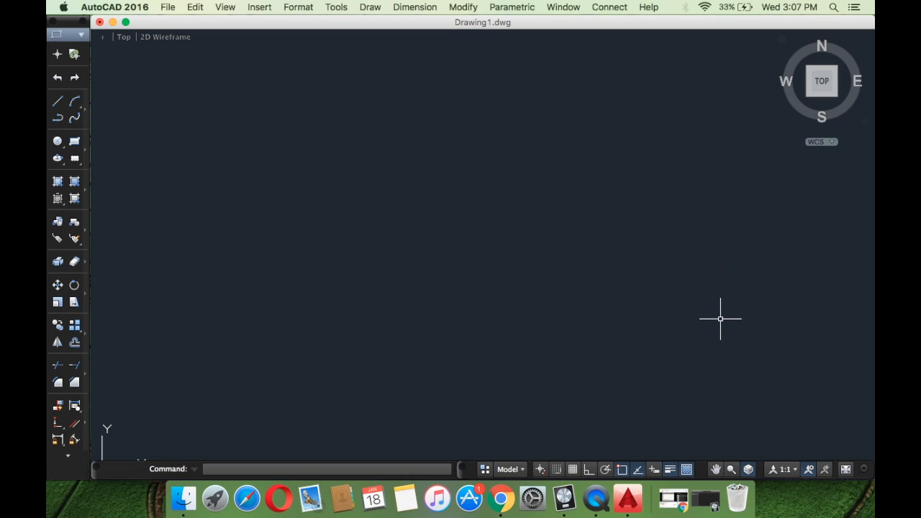
Glance at the Object Snap options and draw a long, nearly horizontal line freehand across the middle of the drawing area.
right_click(623, 471)
click(604, 417)
click(57, 104)
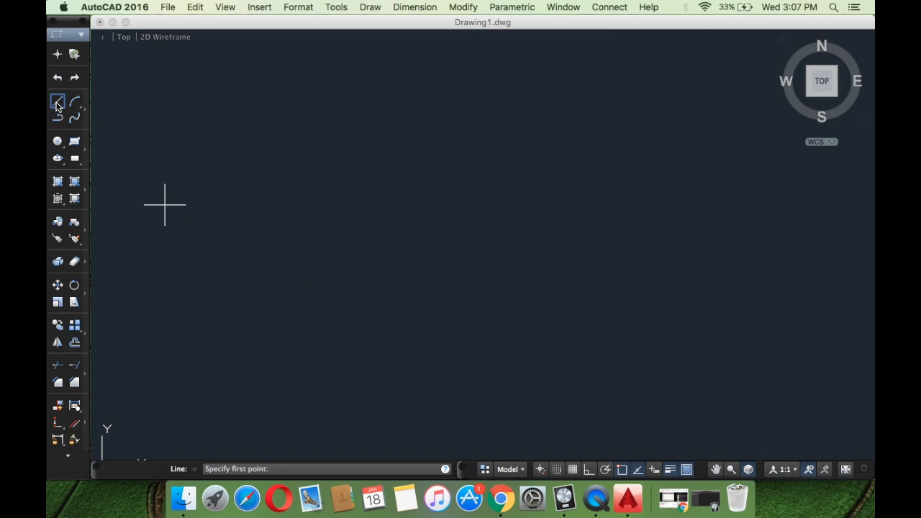
click(321, 283)
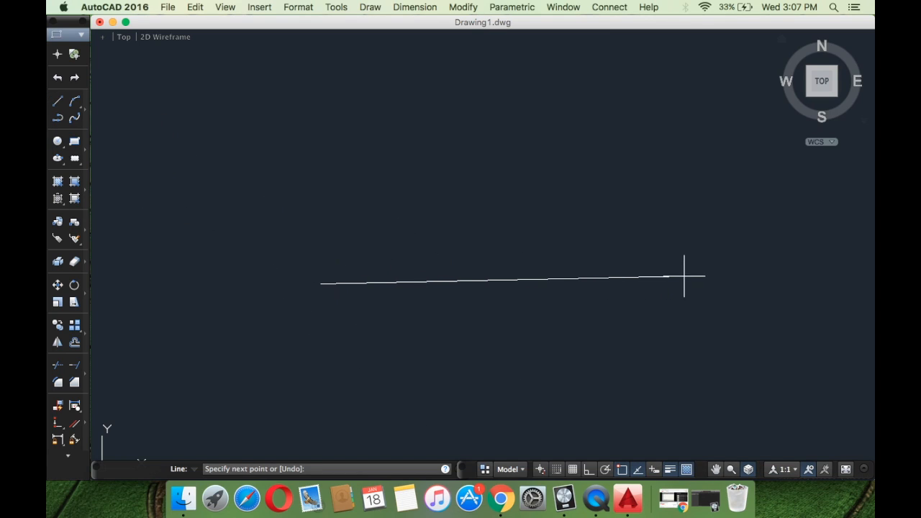
click(746, 276)
key(Escape)
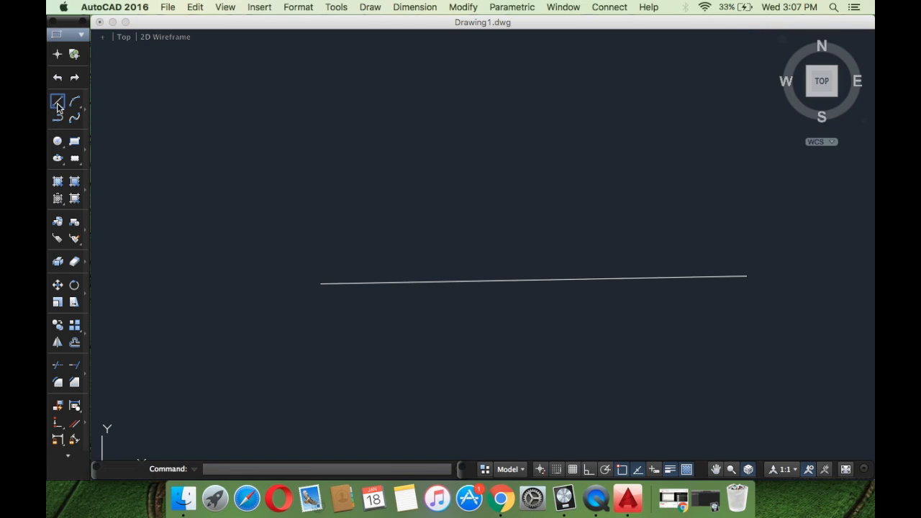
Turn off Object Snap and draw a slanting line by eye from above the first line towards its right end.
click(57, 101)
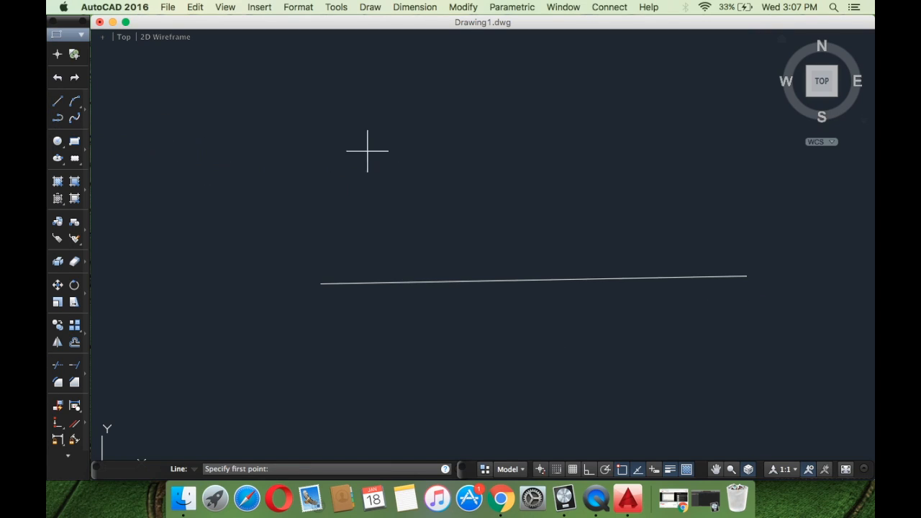
click(308, 124)
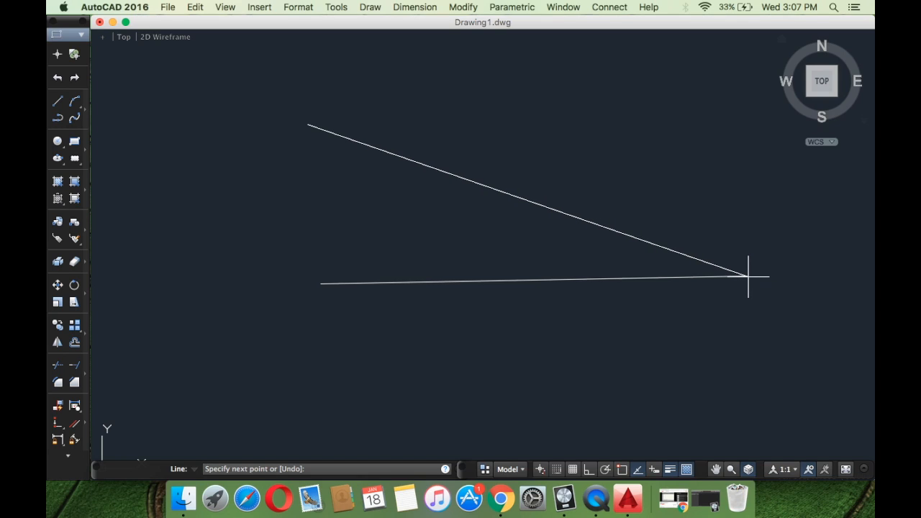
Examine up close how the right ends of the two lines meet, and end the Line command.
scroll(745, 279, up, 4)
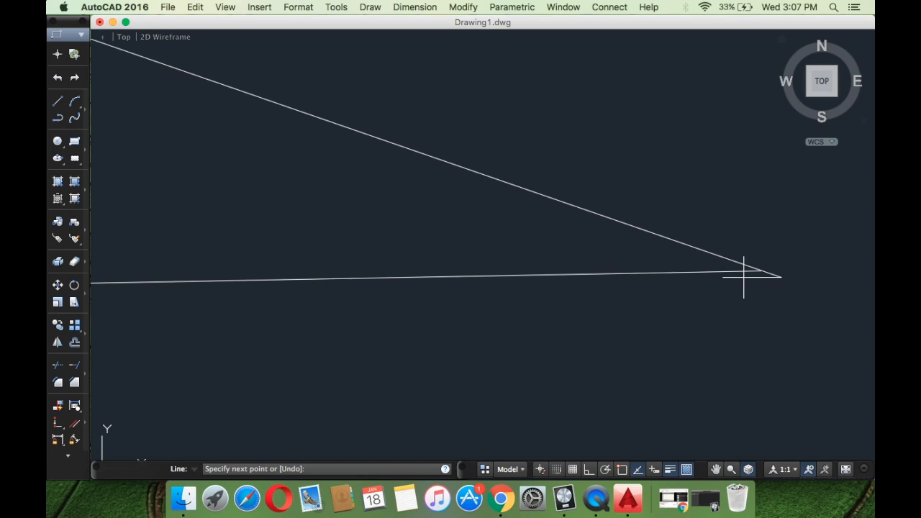
scroll(795, 327, down, 3)
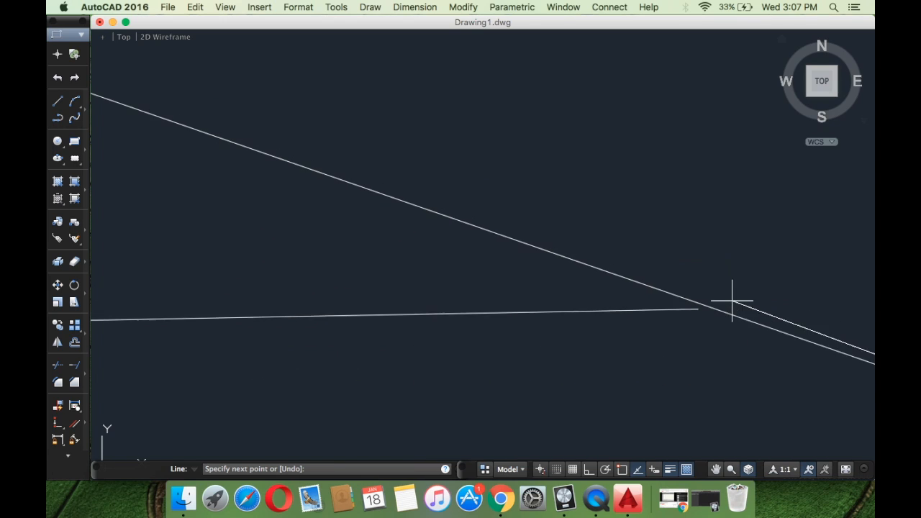
scroll(681, 288, up, 3)
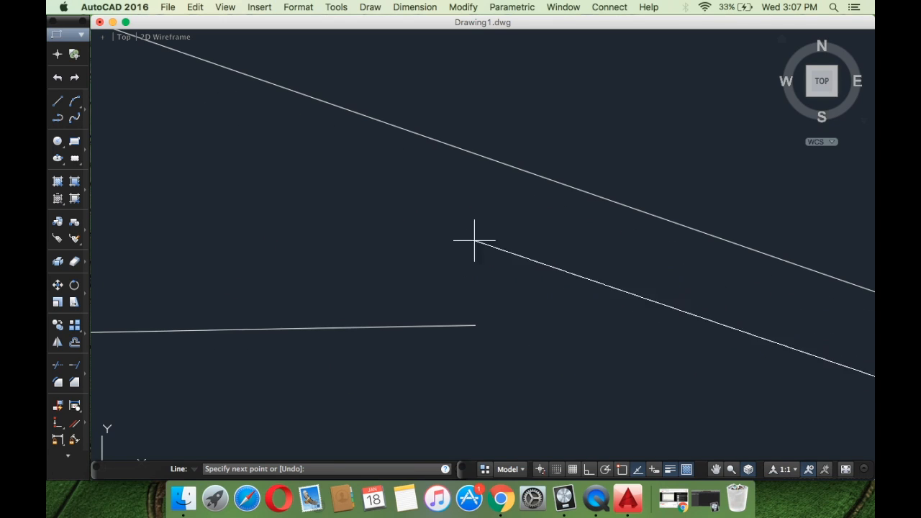
scroll(499, 221, down, 2)
scroll(499, 221, down, 5)
scroll(421, 210, down, 4)
scroll(265, 189, down, 2)
scroll(345, 204, down, 2)
middle_drag(345, 203, 781, 312)
scroll(701, 294, down, 4)
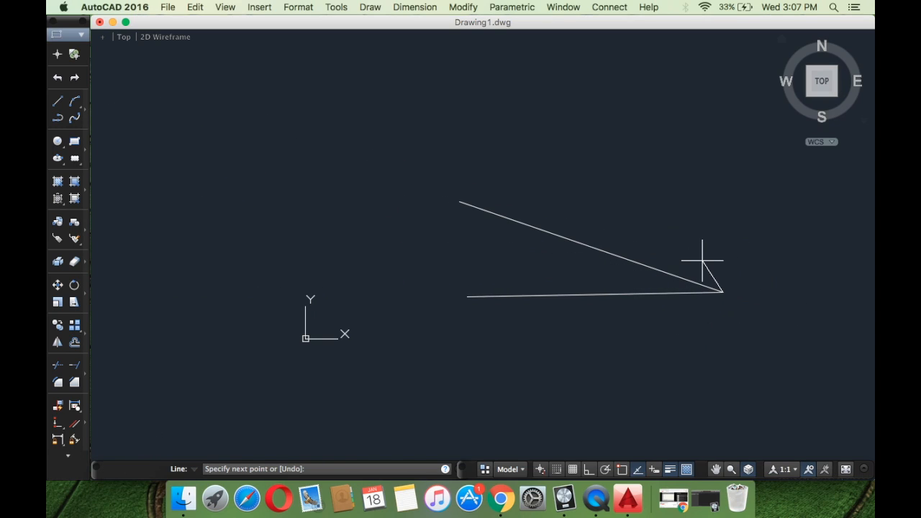
key(Escape)
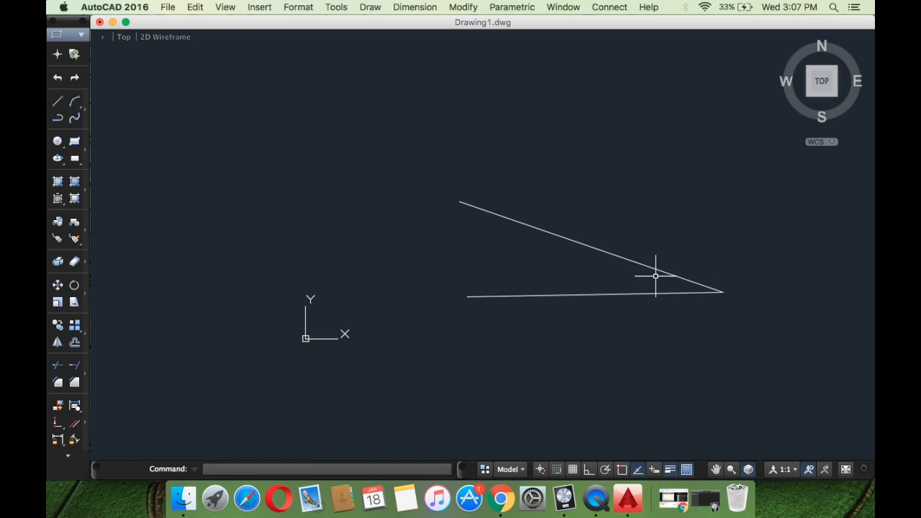
Delete the slanting line, keeping the nearly horizontal one.
click(592, 255)
click(567, 221)
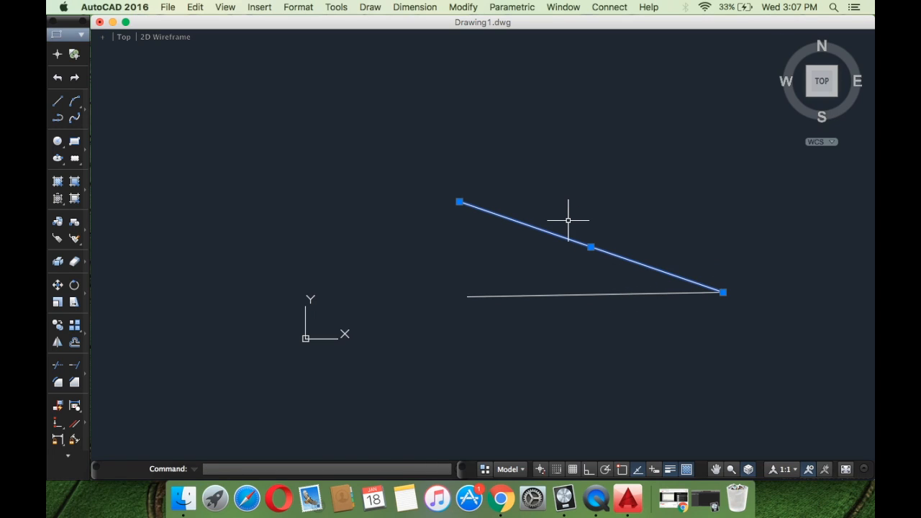
key(Delete)
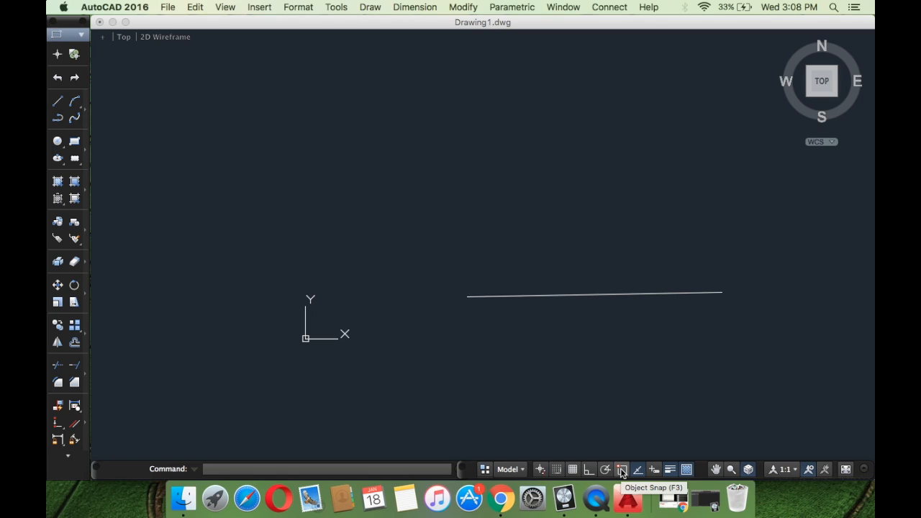
Turn Object Snap back on and review its list of snap modes.
click(621, 471)
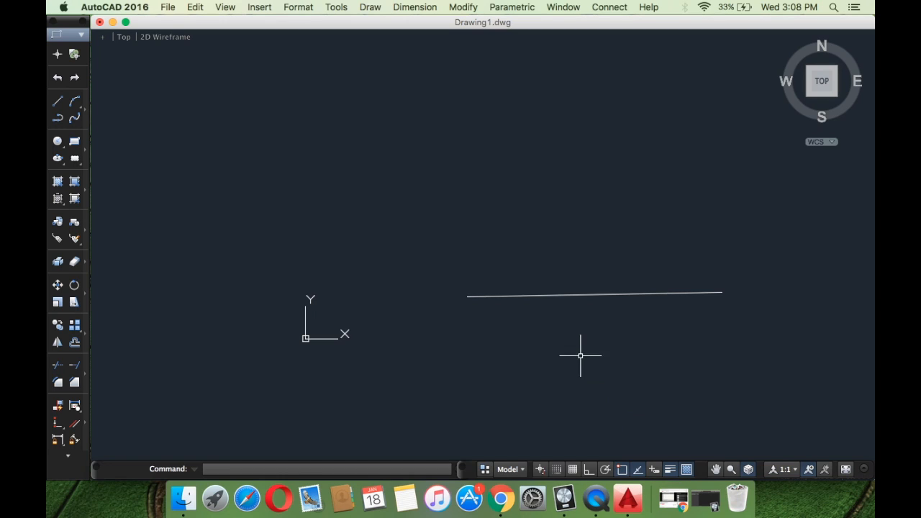
right_click(620, 469)
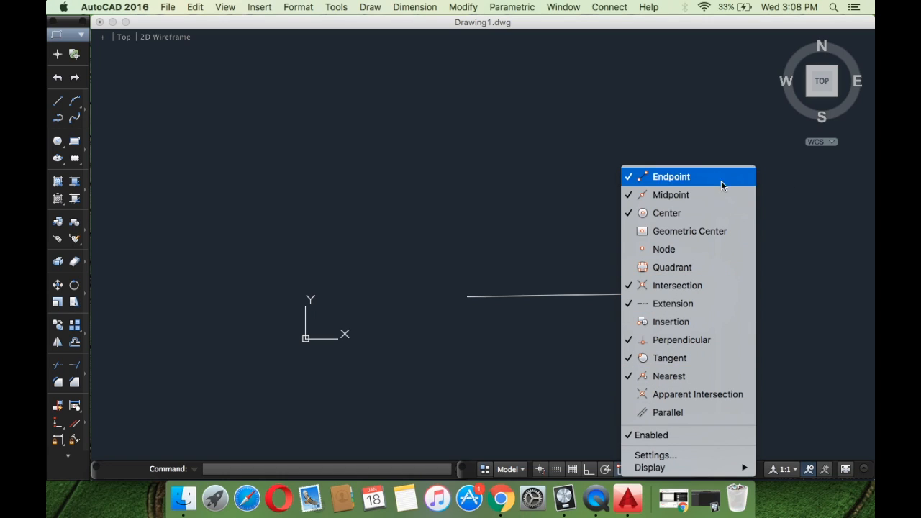
click(790, 249)
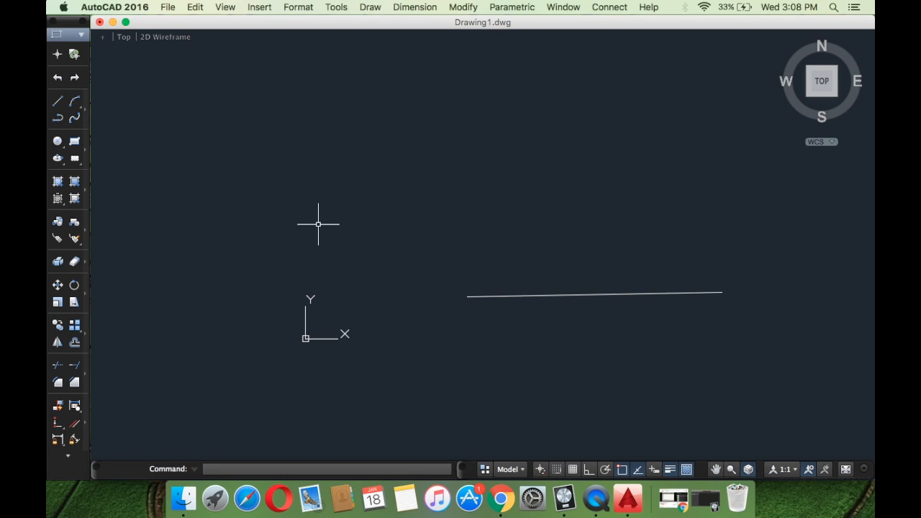
Draw a two-segment line from above the existing line, snapping its last point to that line's right endpoint.
click(57, 103)
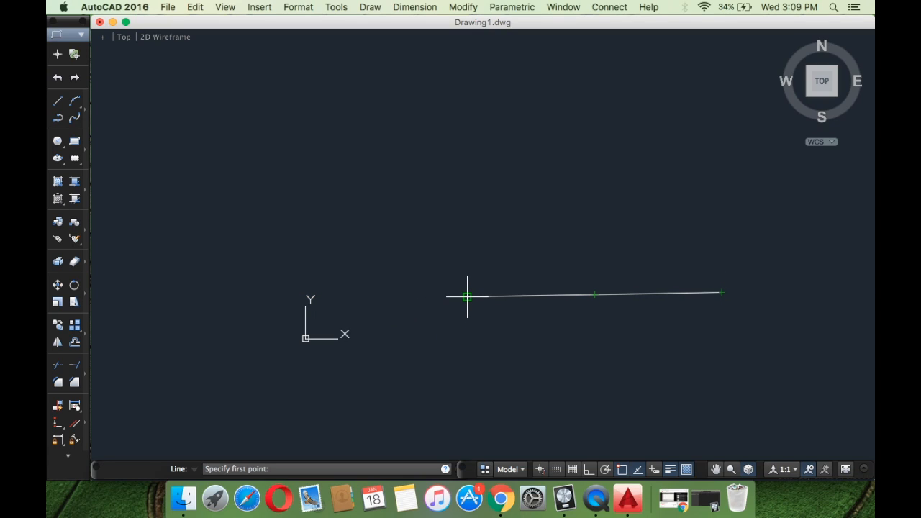
click(462, 140)
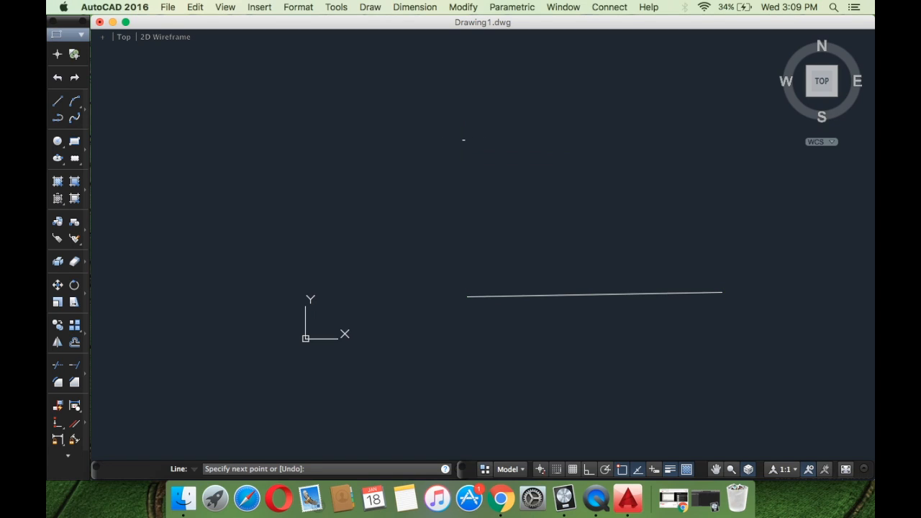
click(580, 197)
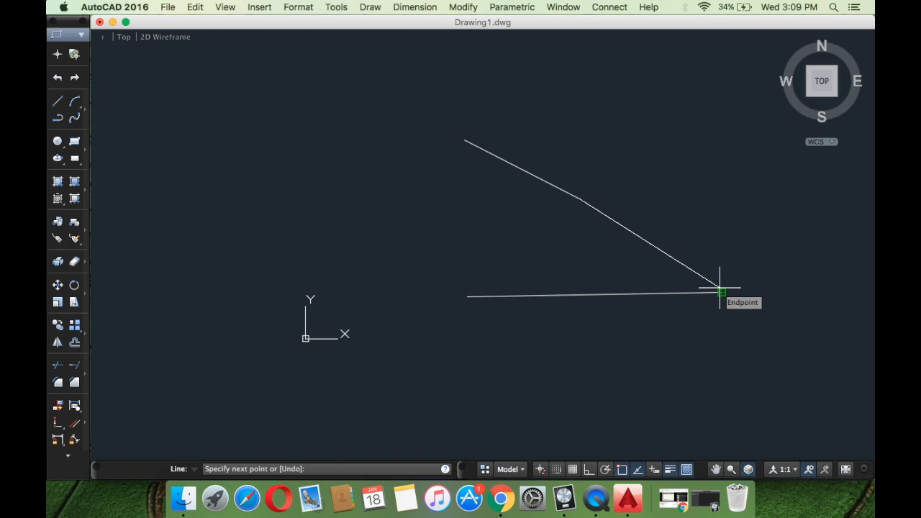
click(720, 291)
key(Return)
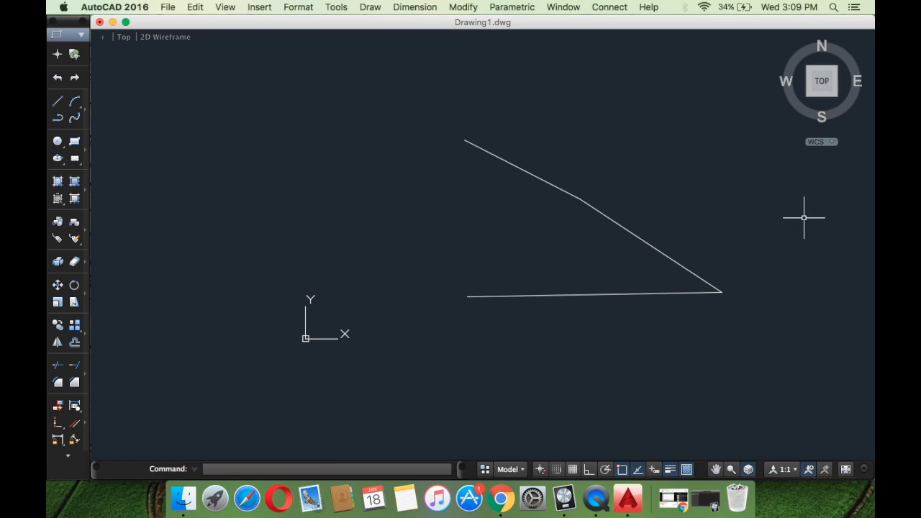
Examine up close the corner where the snapped line meets the existing line's right endpoint.
scroll(683, 261, up, 5)
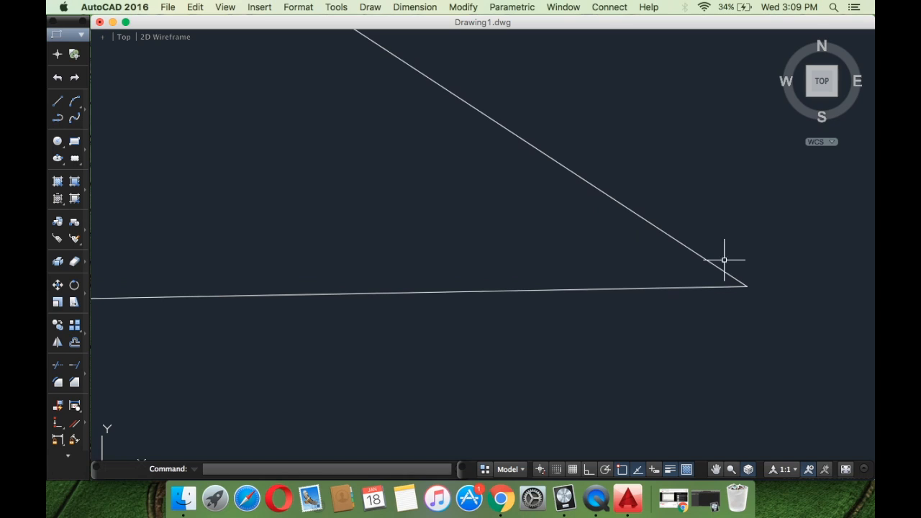
scroll(748, 259, up, 4)
scroll(771, 398, up, 5)
middle_drag(741, 402, 625, 245)
scroll(573, 340, up, 5)
scroll(573, 341, up, 3)
scroll(515, 196, up, 5)
scroll(544, 234, up, 5)
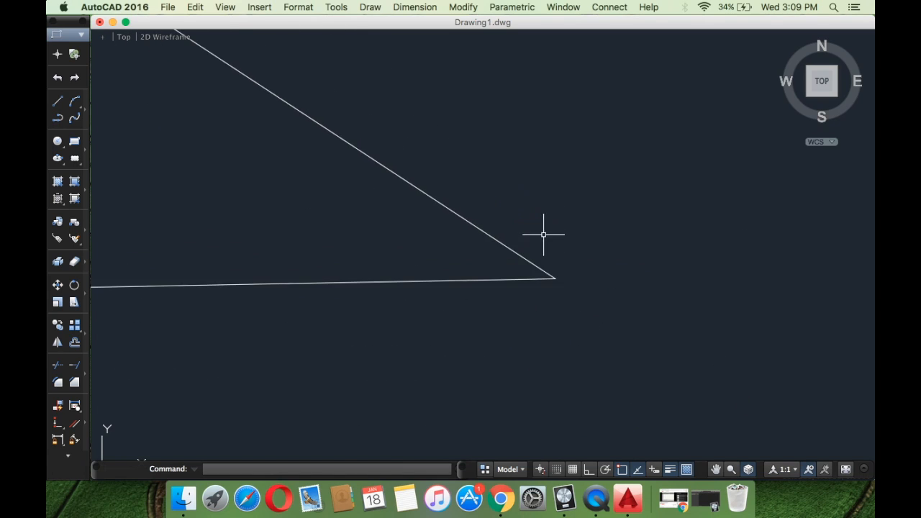
mouse_move(547, 315)
middle_down()
mouse_move(364, 200)
mouse_move(260, 148)
middle_up()
middle_drag(392, 205, 561, 289)
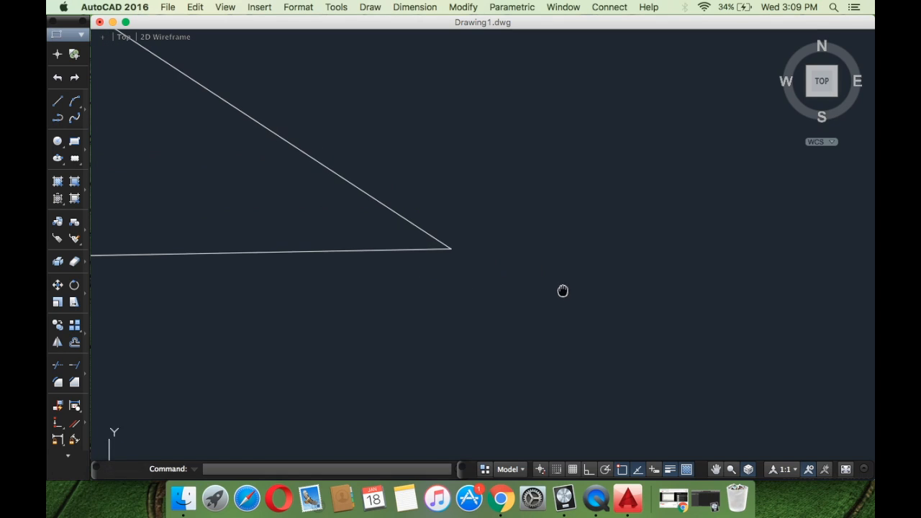
scroll(424, 252, down, 3)
scroll(297, 220, down, 5)
scroll(294, 210, up, 6)
scroll(297, 217, down, 2)
Delete all the lines in the drawing with one crossing selection.
click(514, 355)
click(169, 118)
key(Delete)
Draw a horizontal line 50 units long to the right from a freely picked start point, with Ortho Mode on.
click(57, 101)
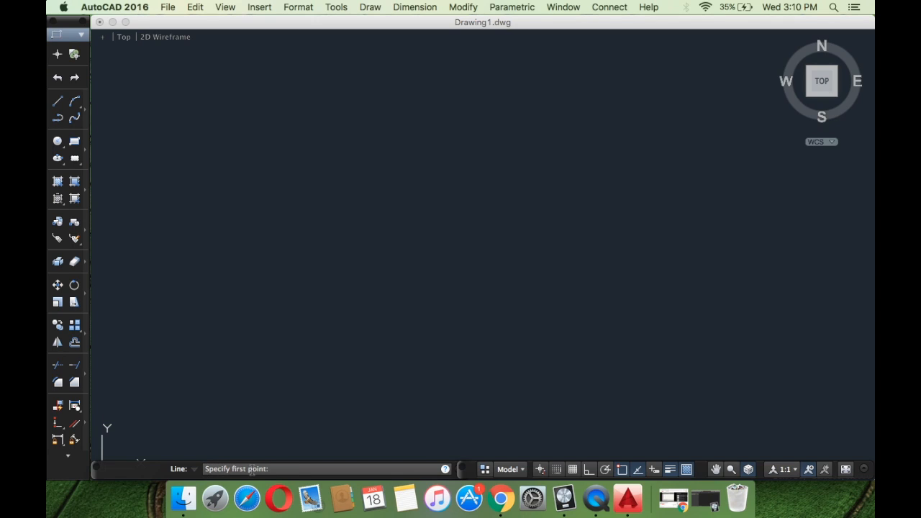
click(277, 351)
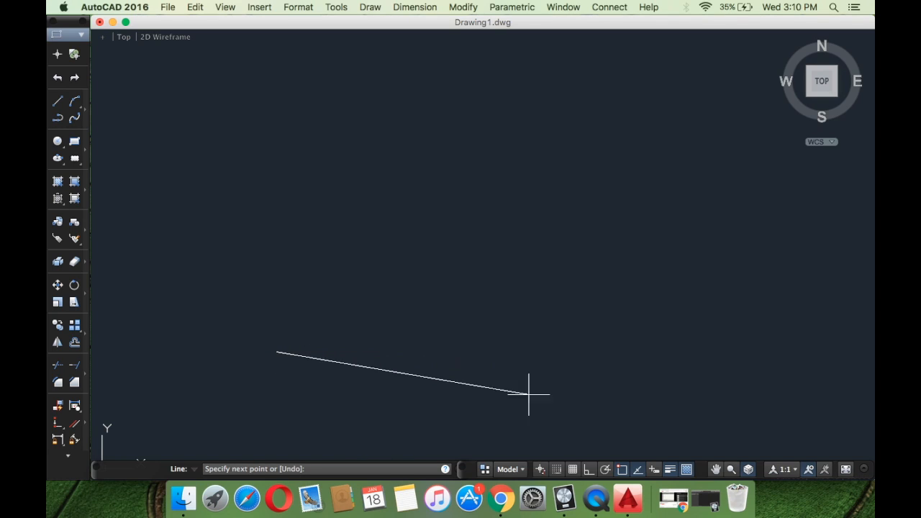
click(587, 471)
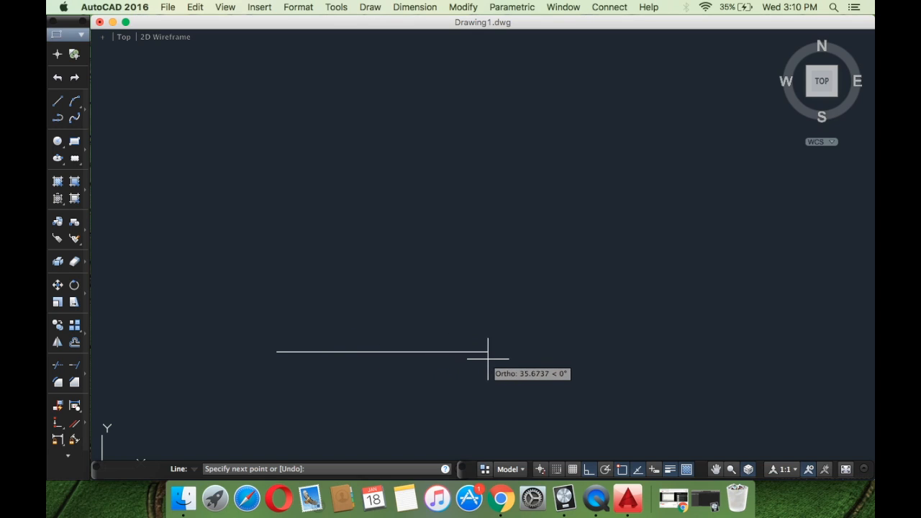
scroll(525, 351, down, 3)
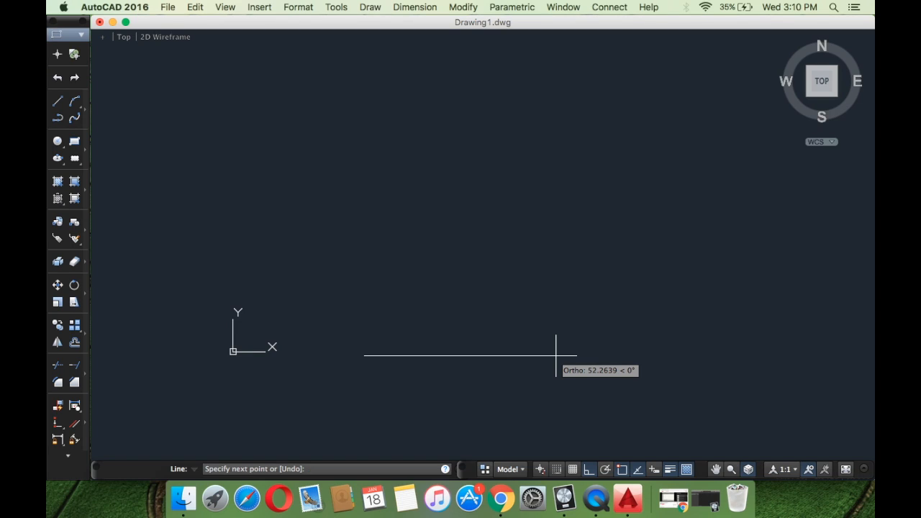
text(50)
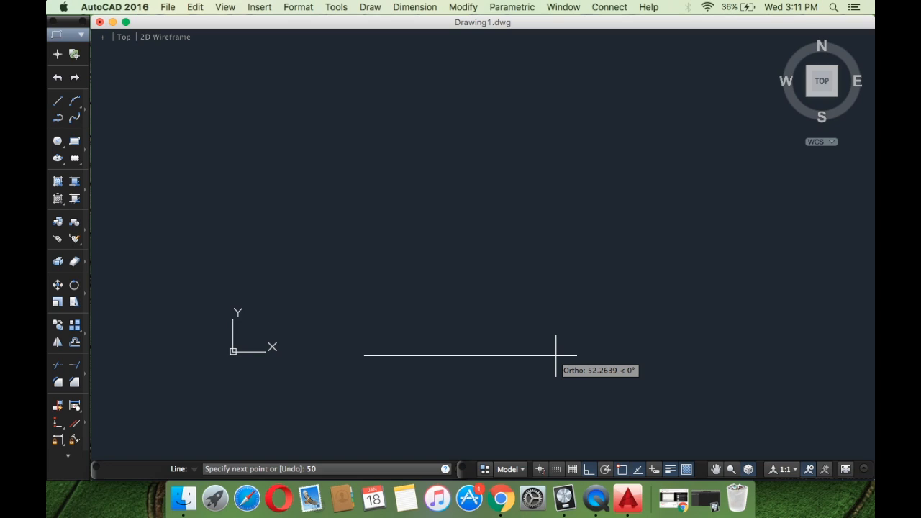
key(Return)
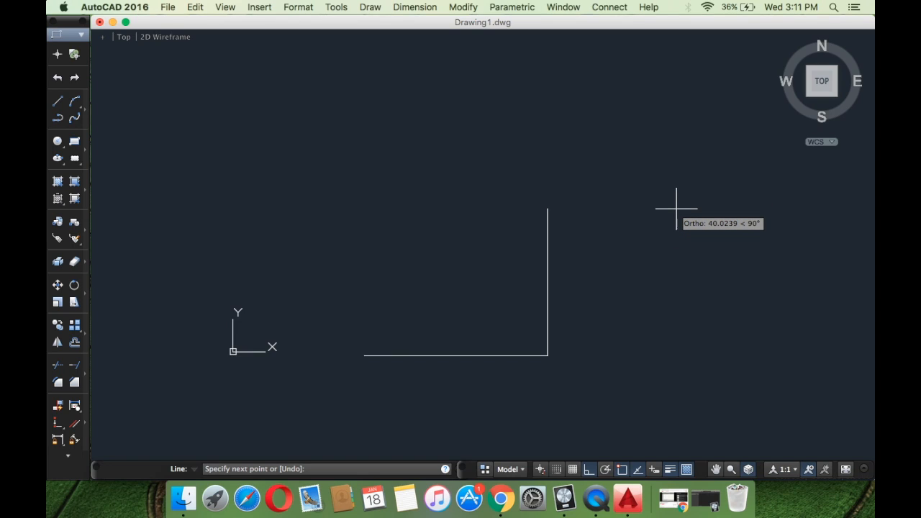
key(Escape)
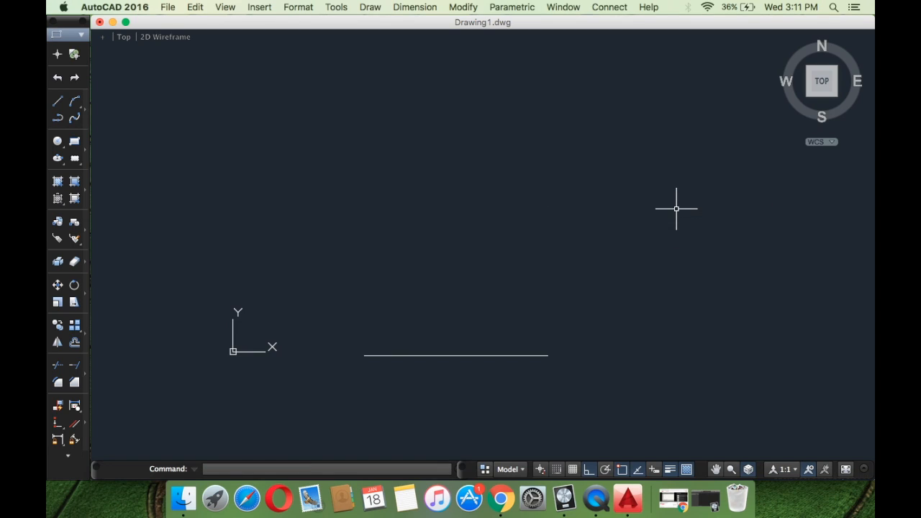
Draw a vertical line segment 30 units upward from the right endpoint of the horizontal line.
click(58, 101)
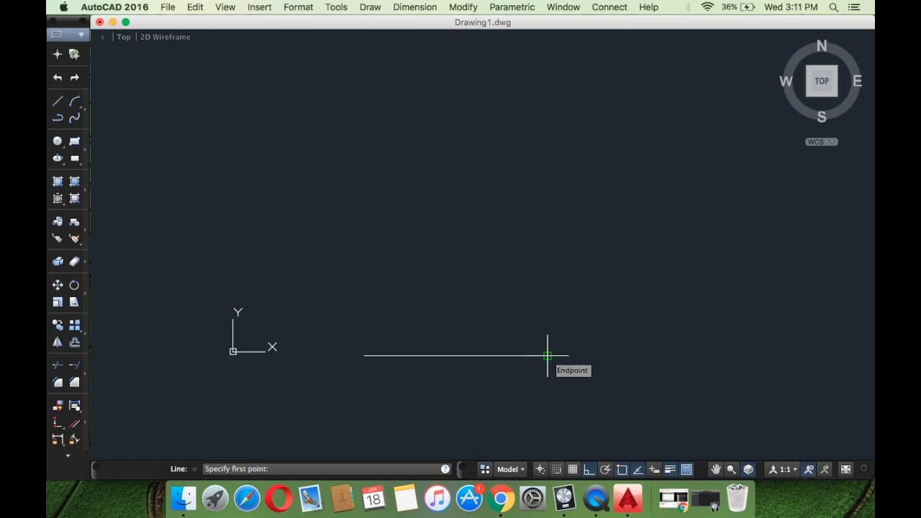
click(548, 356)
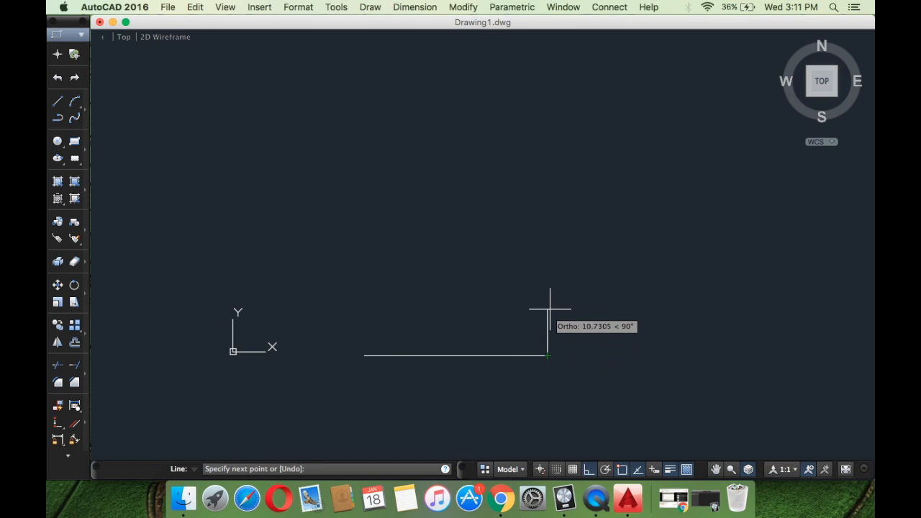
text(30)
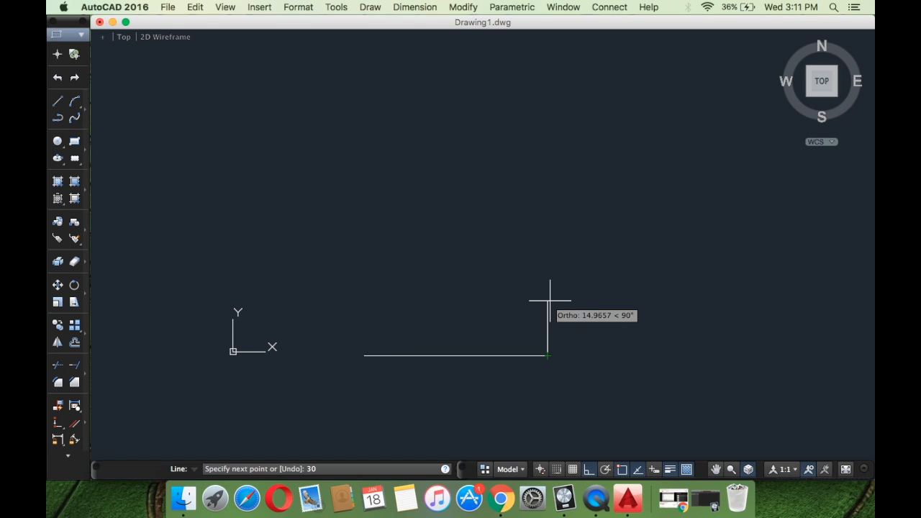
key(Return)
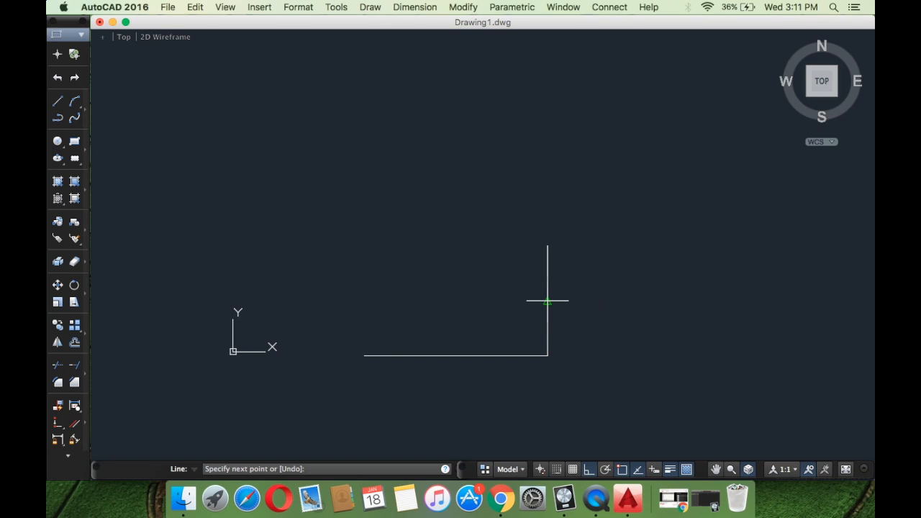
Complete the rectangle with a 50-unit segment to the left and a closing segment down to the base line's left endpoint.
click(547, 244)
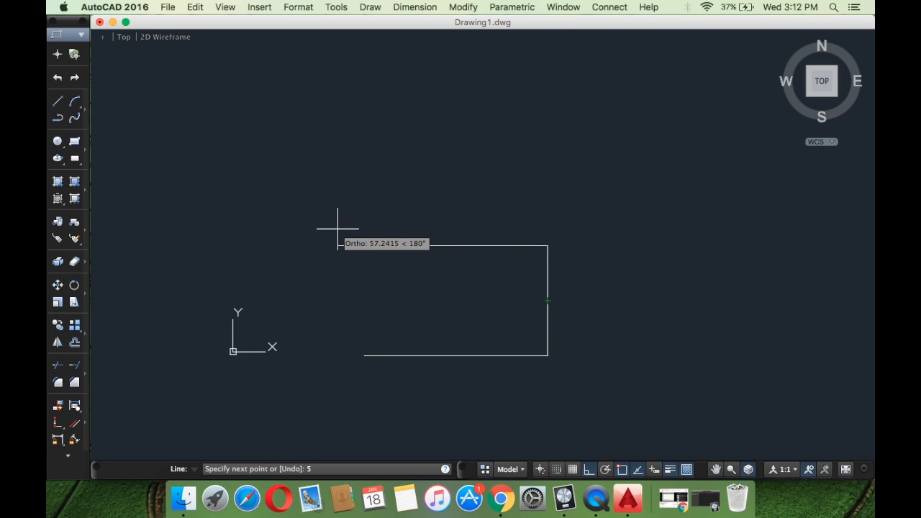
key(Return)
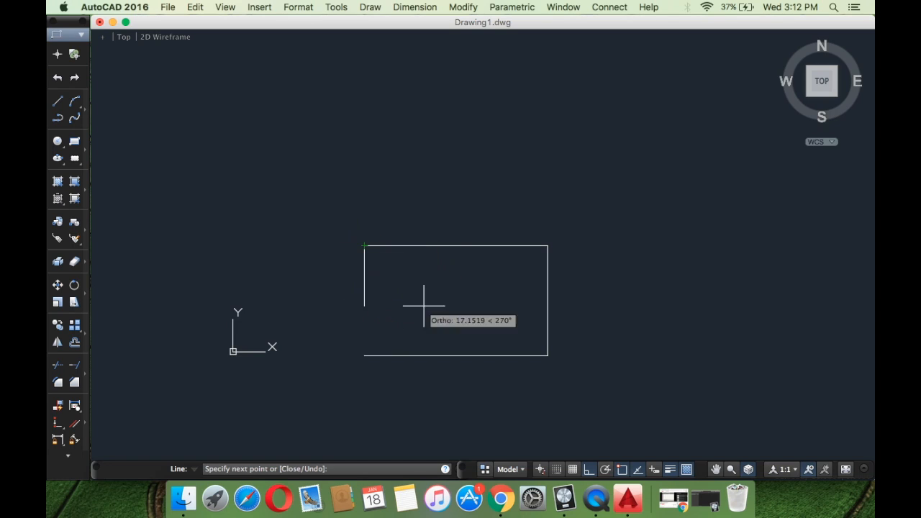
click(364, 356)
key(Escape)
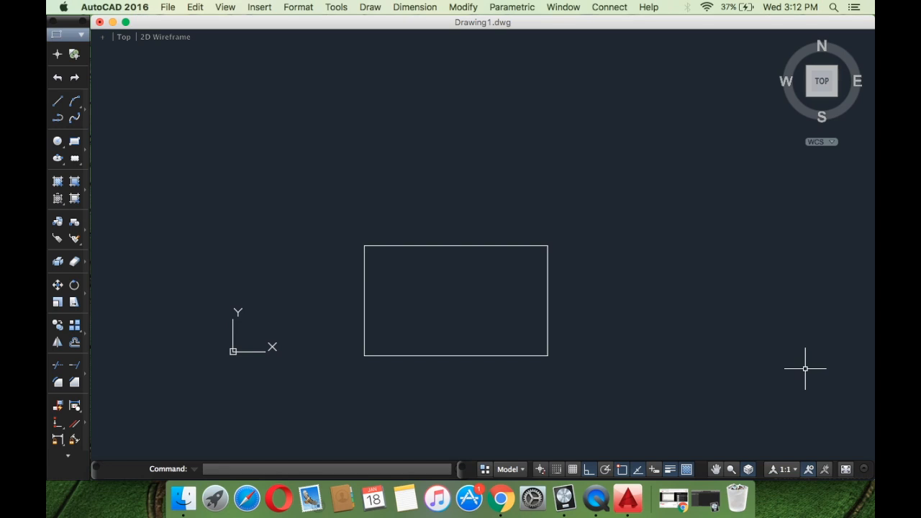
Draw a diagonal line from the rectangle's lower-left corner to its upper-right corner, snapping to both endpoints.
scroll(362, 360, up, 2)
middle_drag(489, 312, 389, 371)
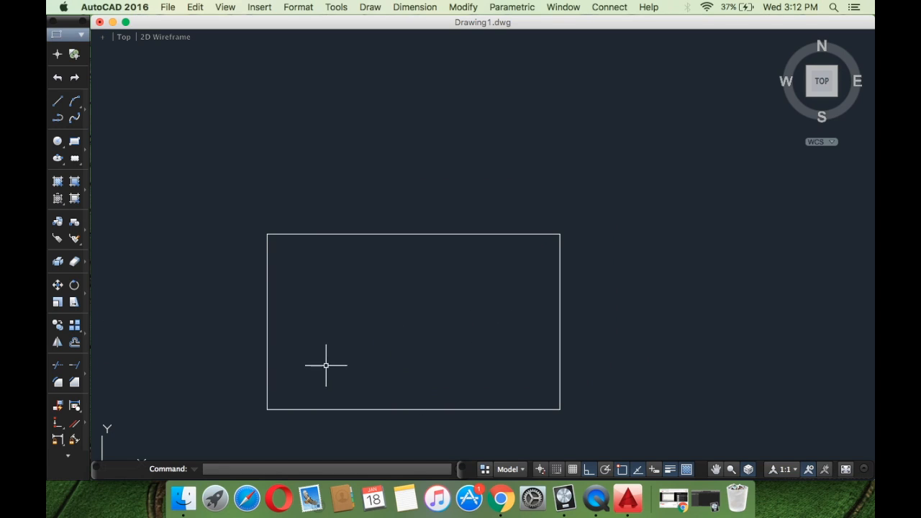
click(56, 101)
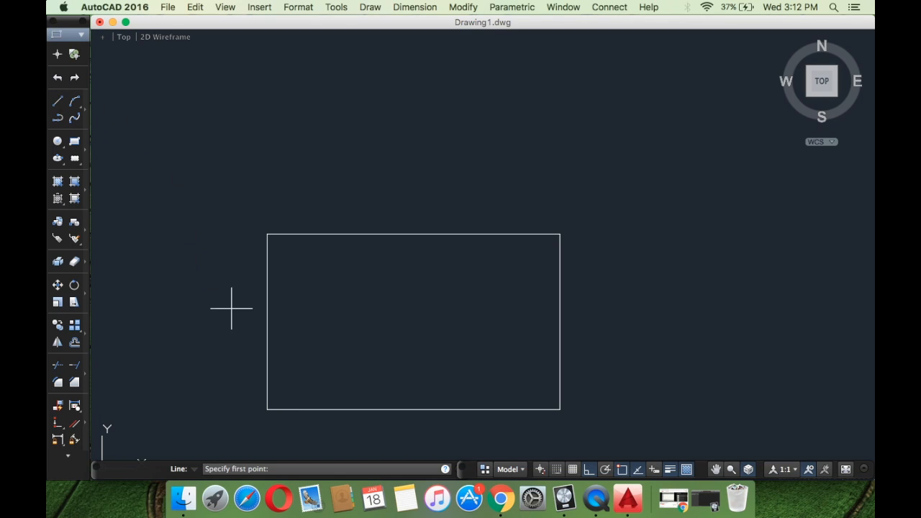
click(267, 409)
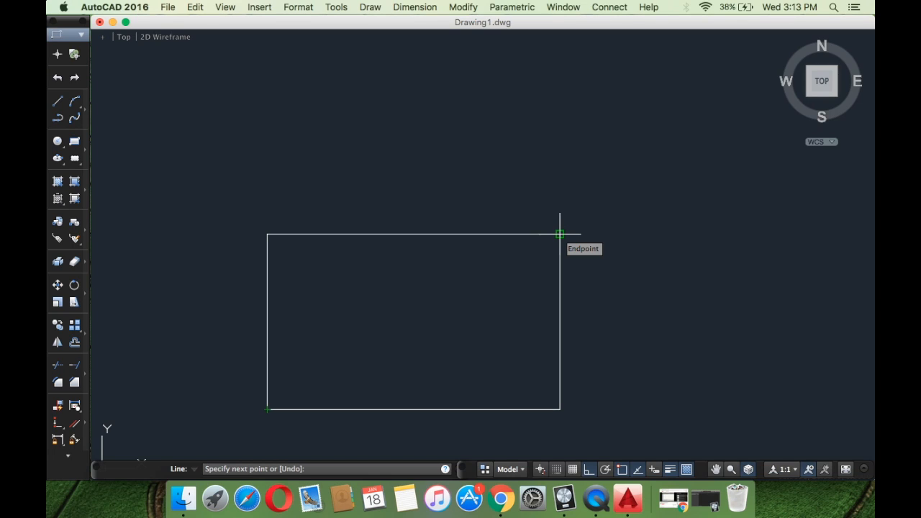
click(559, 233)
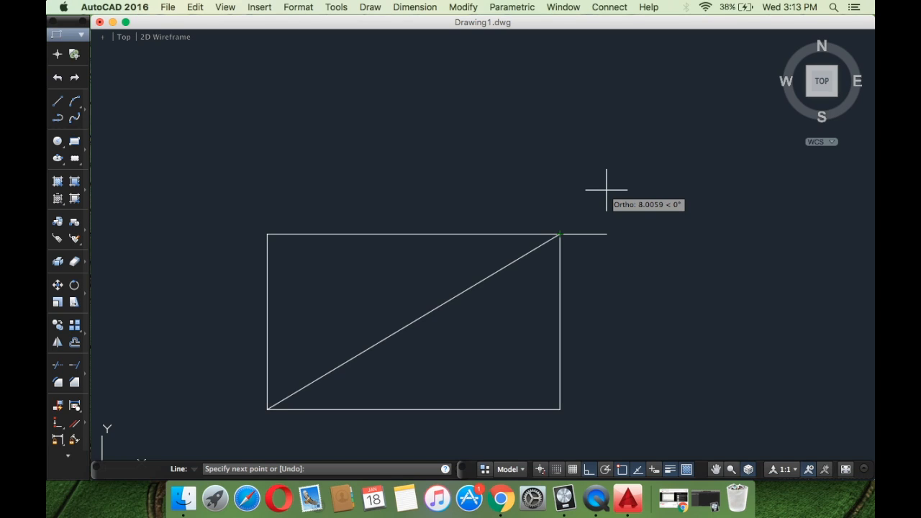
key(Return)
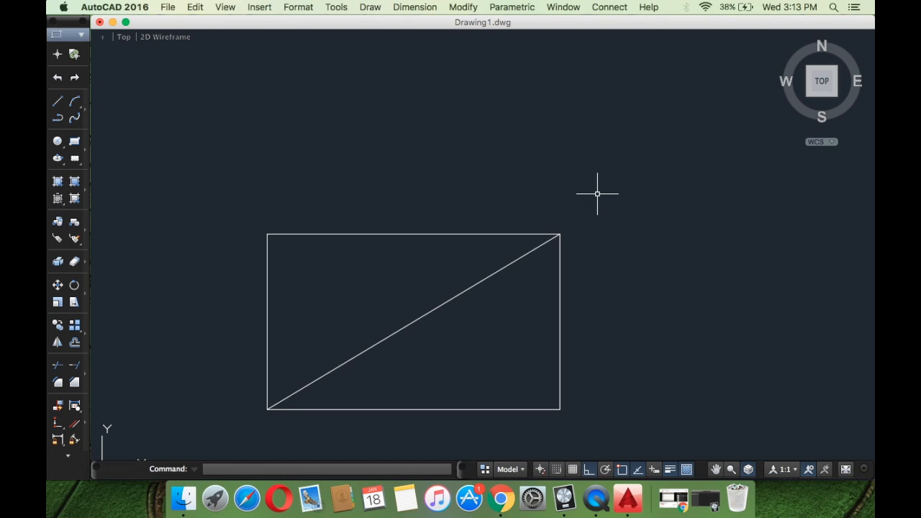
Draw the second diagonal from the rectangle's upper-left corner to its lower-right corner, snapping to both endpoints.
key(Return)
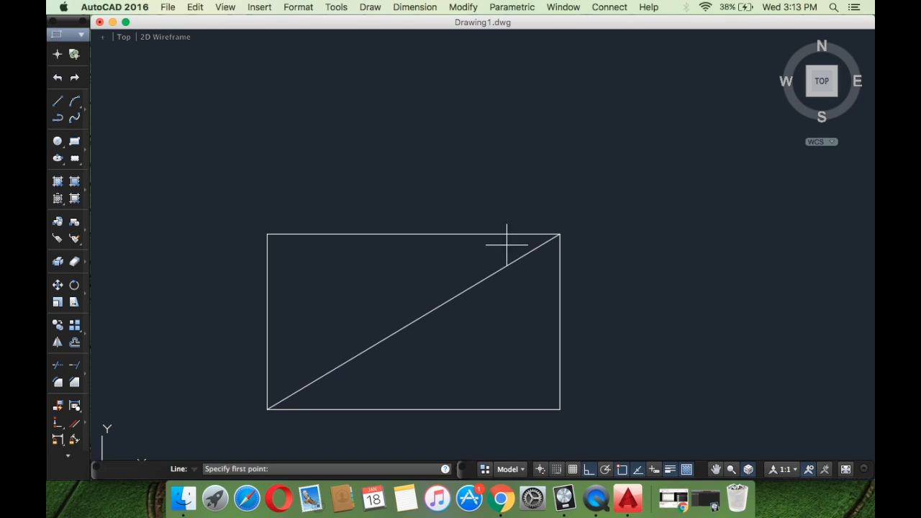
click(267, 233)
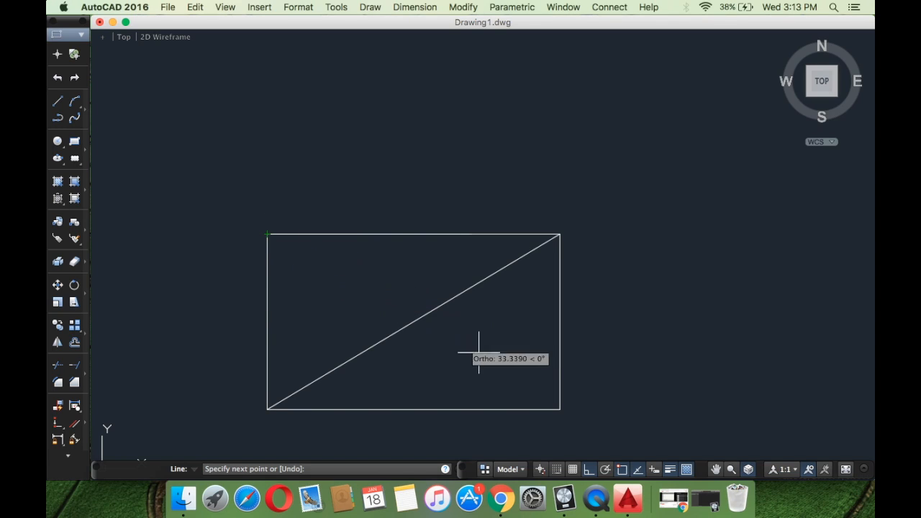
click(559, 409)
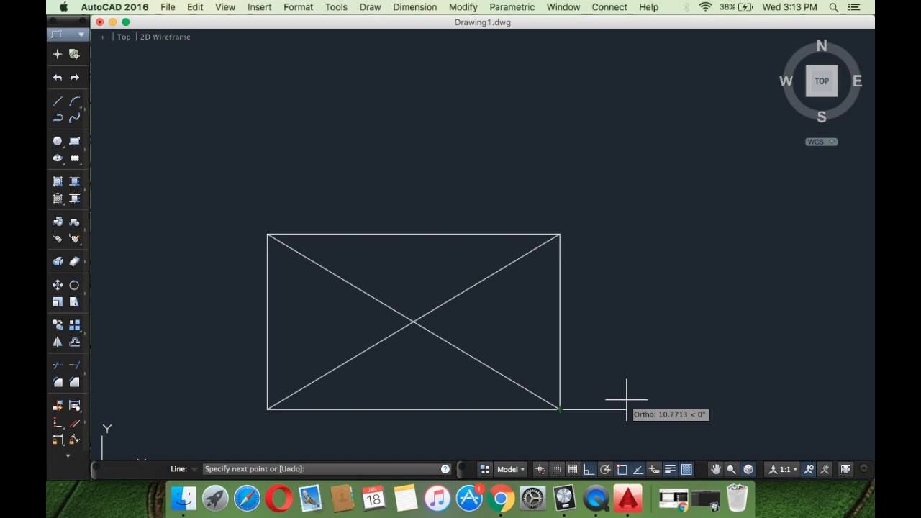
key(Escape)
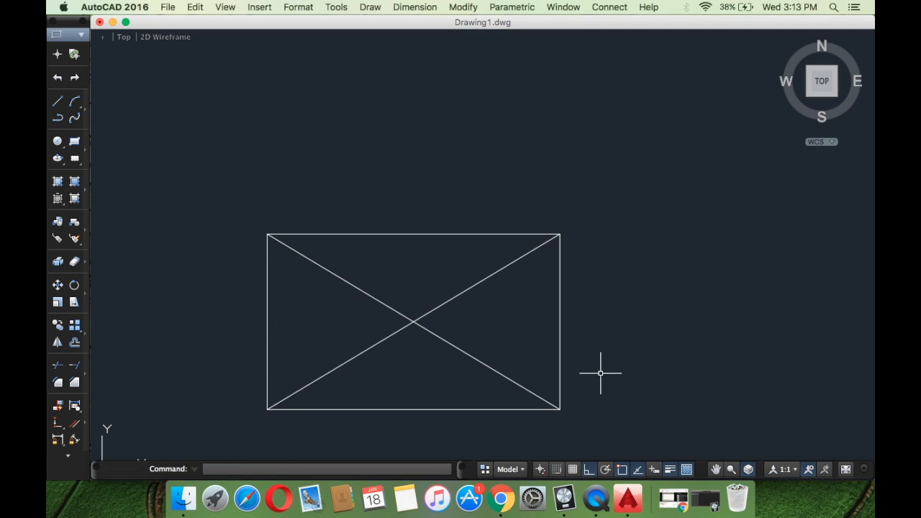
middle_drag(600, 373, 633, 336)
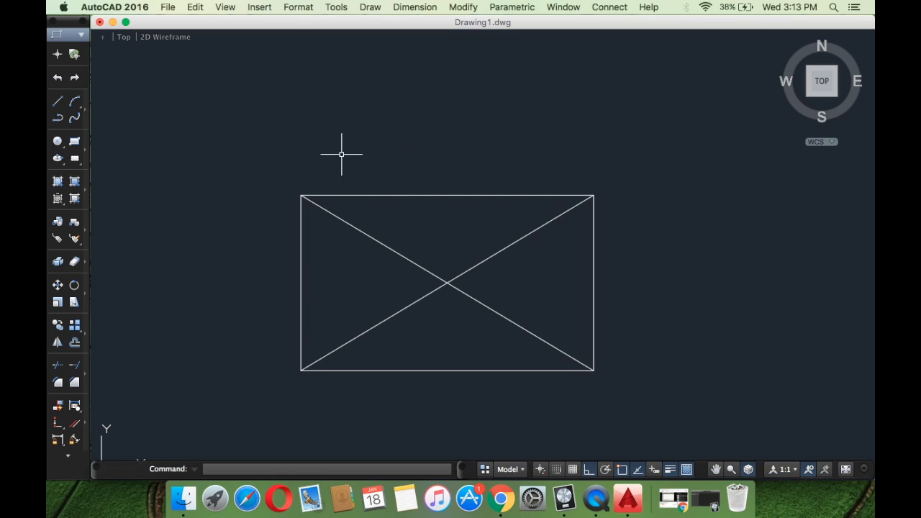
scroll(353, 220, up, 2)
scroll(359, 222, down, 2)
middle_drag(346, 207, 316, 193)
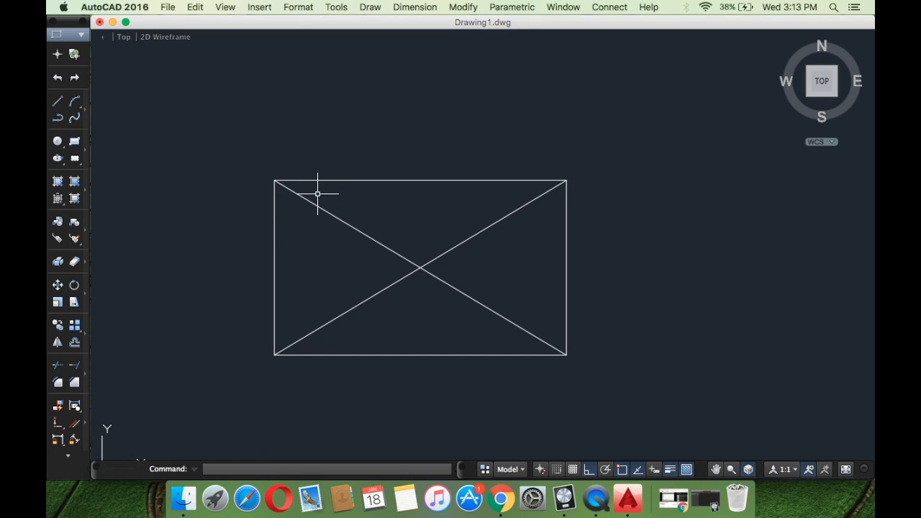